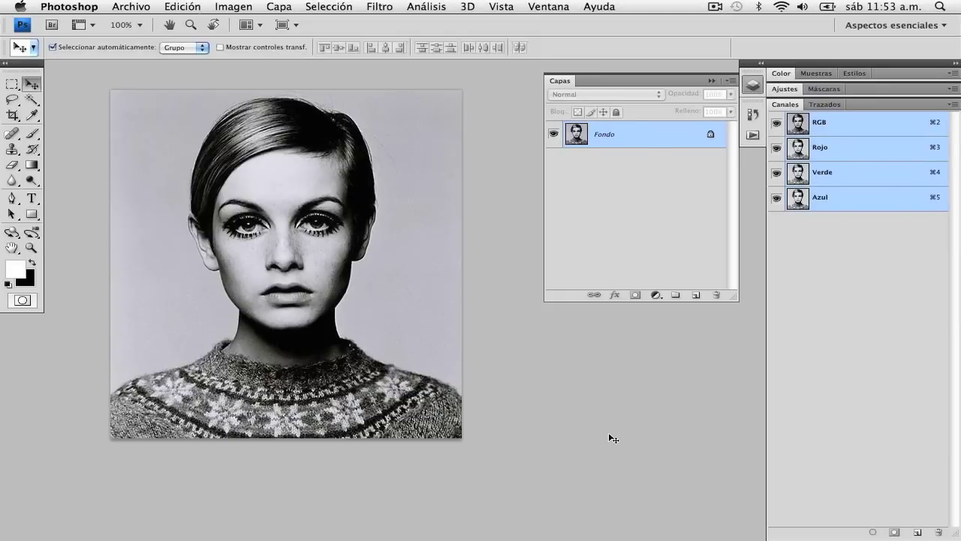
Convert the portrait to Escala de grises, discarding colour, then back to Color RGB
{"action": "left_click", "coordinate": [228, 9]}
{"action": "mouse_move", "coordinate": [238, 23]}
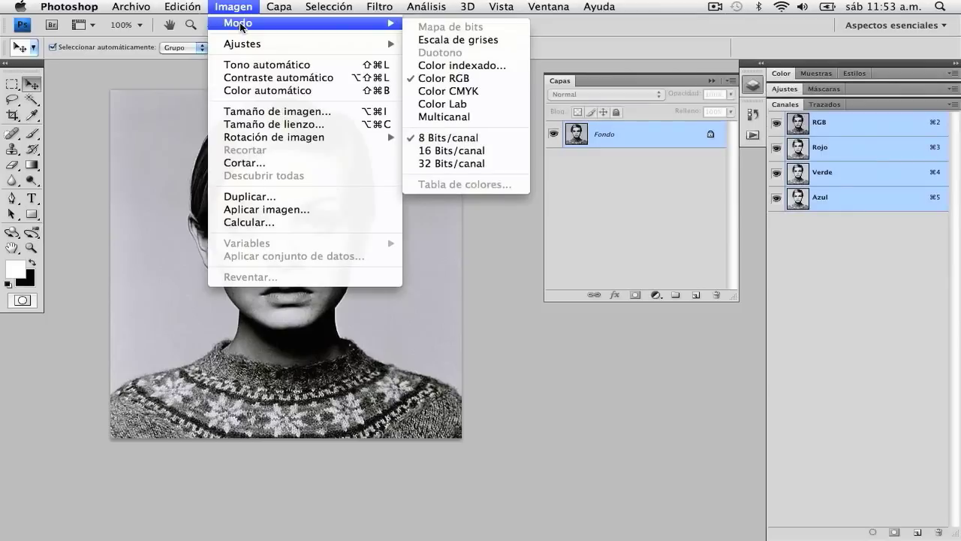
{"action": "left_click", "coordinate": [447, 43]}
{"action": "left_click", "coordinate": [522, 172]}
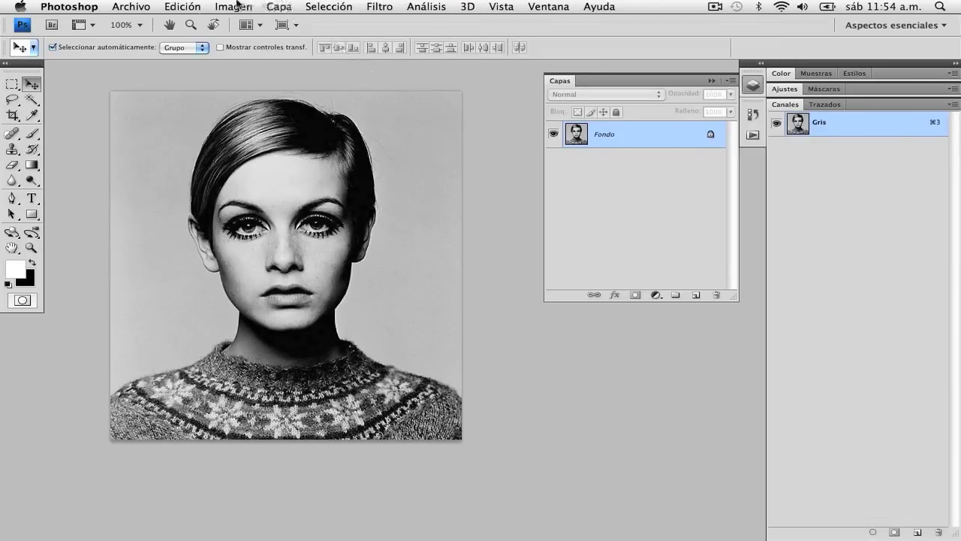
{"action": "left_click", "coordinate": [236, 6]}
{"action": "mouse_move", "coordinate": [305, 24]}
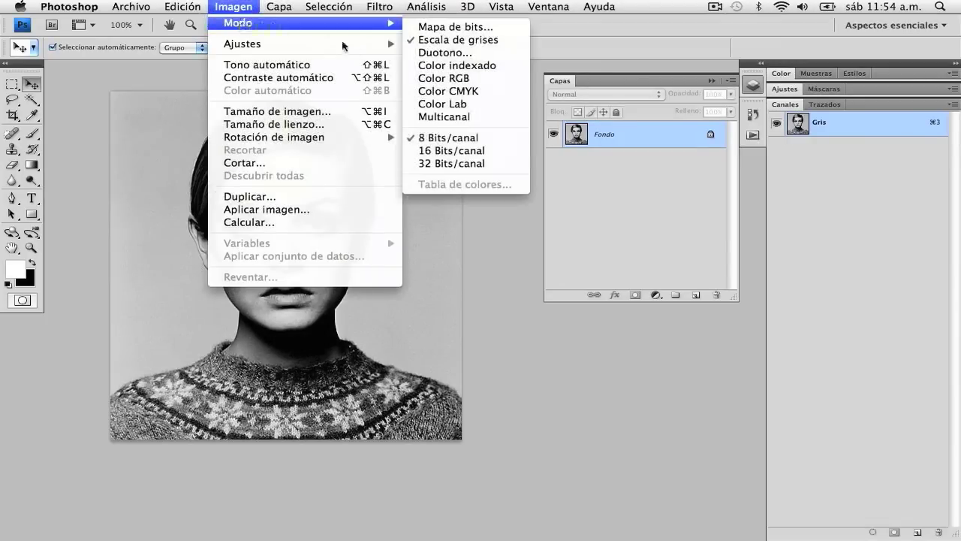
{"action": "left_click", "coordinate": [426, 80]}
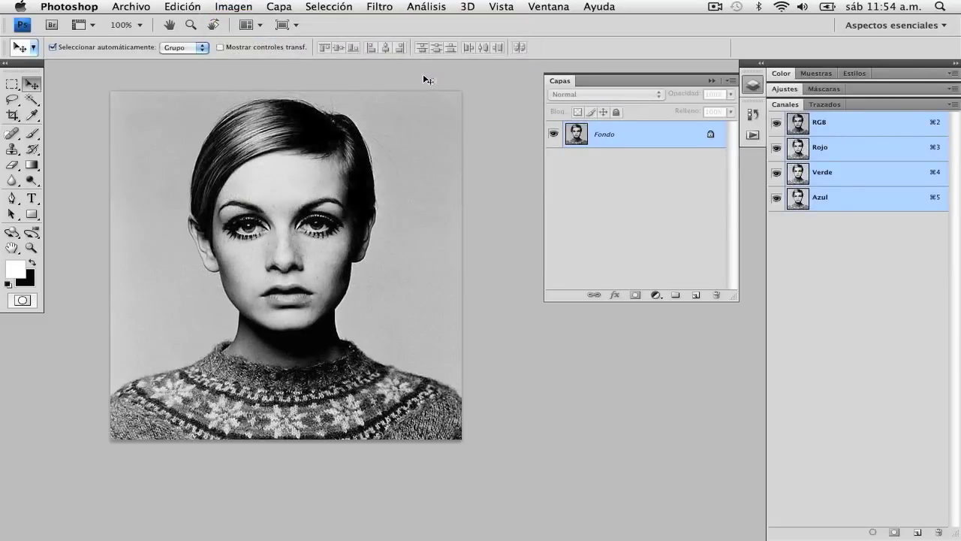
{"action": "left_click", "coordinate": [247, 7]}
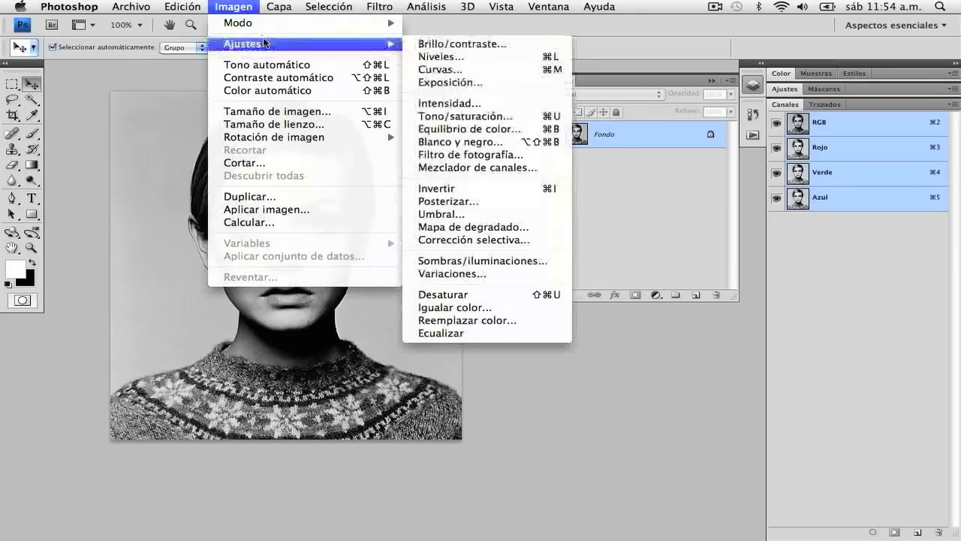
In Niveles, rough in the input shadows, midtones and output levels for stronger contrast
{"action": "left_click", "coordinate": [428, 56]}
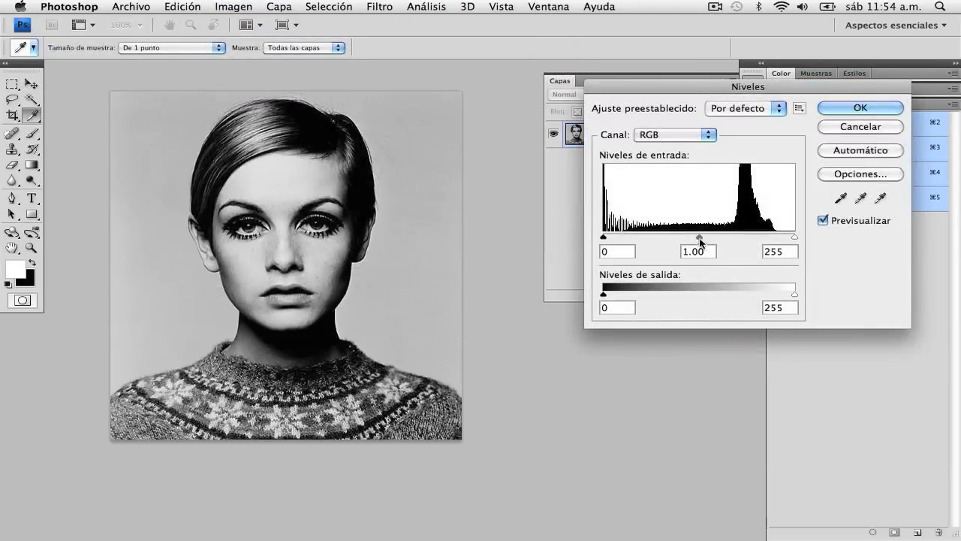
{"action": "left_click_drag", "start_coordinate": [699, 239], "coordinate": [648, 241]}
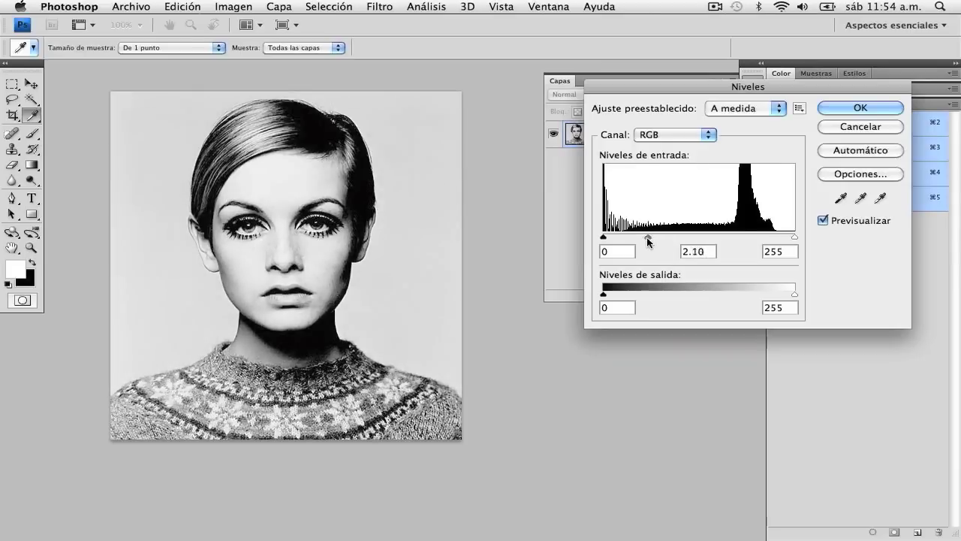
{"action": "left_click_drag", "start_coordinate": [605, 239], "coordinate": [621, 238]}
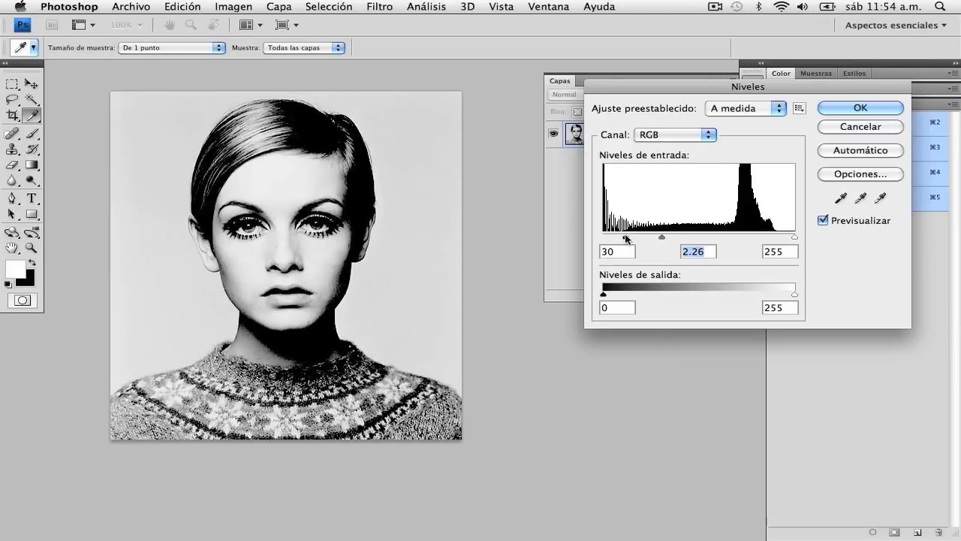
{"action": "mouse_move", "coordinate": [794, 293]}
{"action": "left_mouse_down"}
{"action": "mouse_move", "coordinate": [754, 294]}
{"action": "mouse_move", "coordinate": [795, 295]}
{"action": "left_mouse_up"}
{"action": "left_click_drag", "start_coordinate": [604, 293], "coordinate": [675, 286]}
{"action": "left_click_drag", "start_coordinate": [625, 238], "coordinate": [643, 239]}
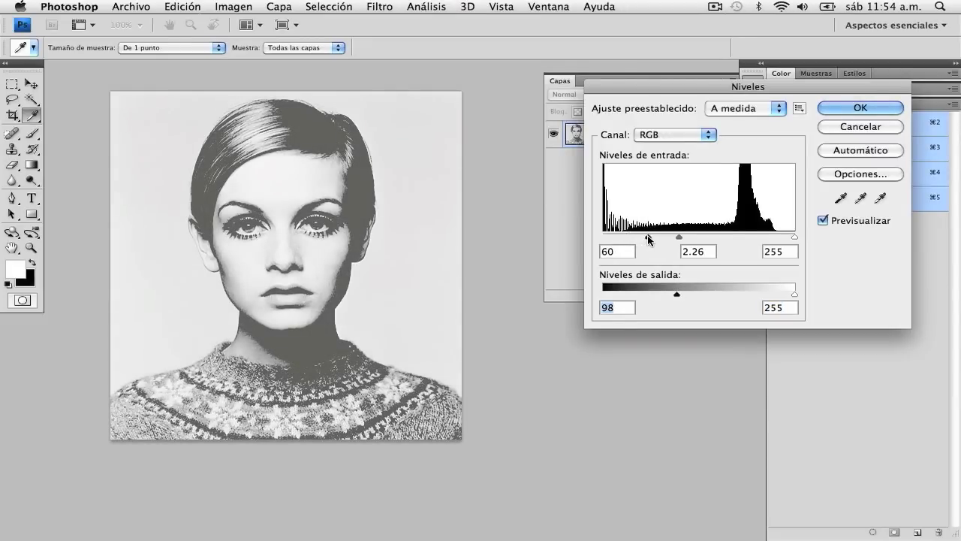
{"action": "mouse_move", "coordinate": [678, 238]}
{"action": "left_mouse_down"}
{"action": "mouse_move", "coordinate": [660, 242]}
{"action": "mouse_move", "coordinate": [675, 241]}
{"action": "left_mouse_up"}
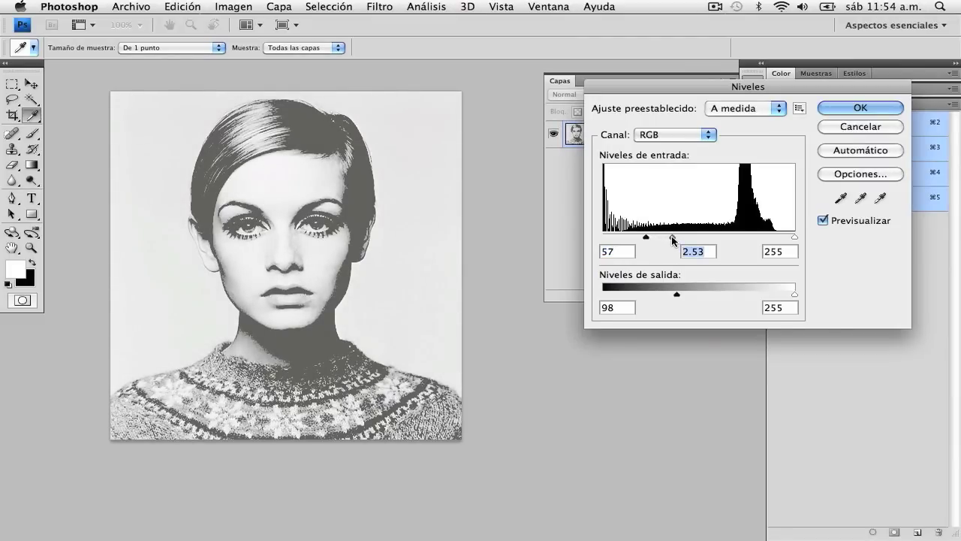
Finish Levels at about 39 / 2.61 / 213, apply it, and add empty layer Capa 1
{"action": "left_click_drag", "start_coordinate": [676, 294], "coordinate": [652, 295]}
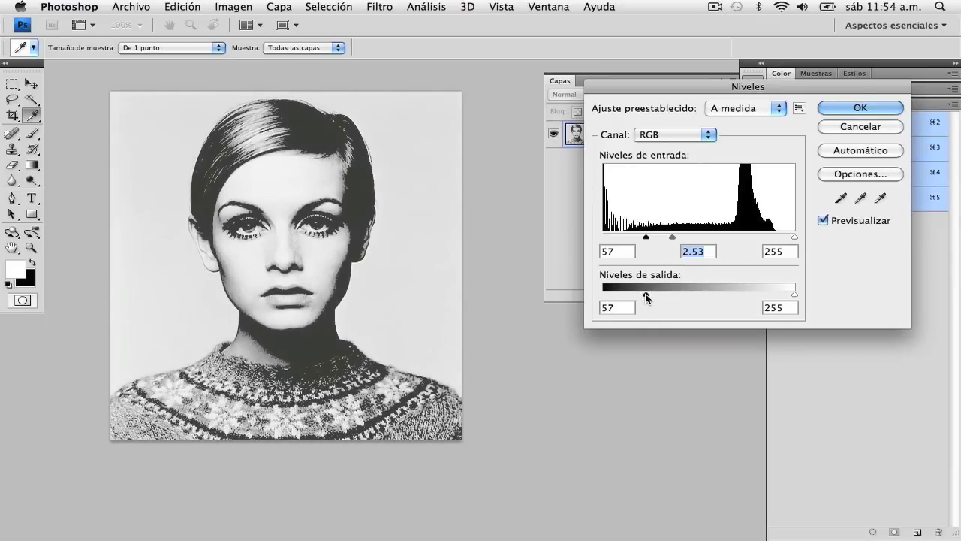
{"action": "left_click_drag", "start_coordinate": [645, 297], "coordinate": [591, 293]}
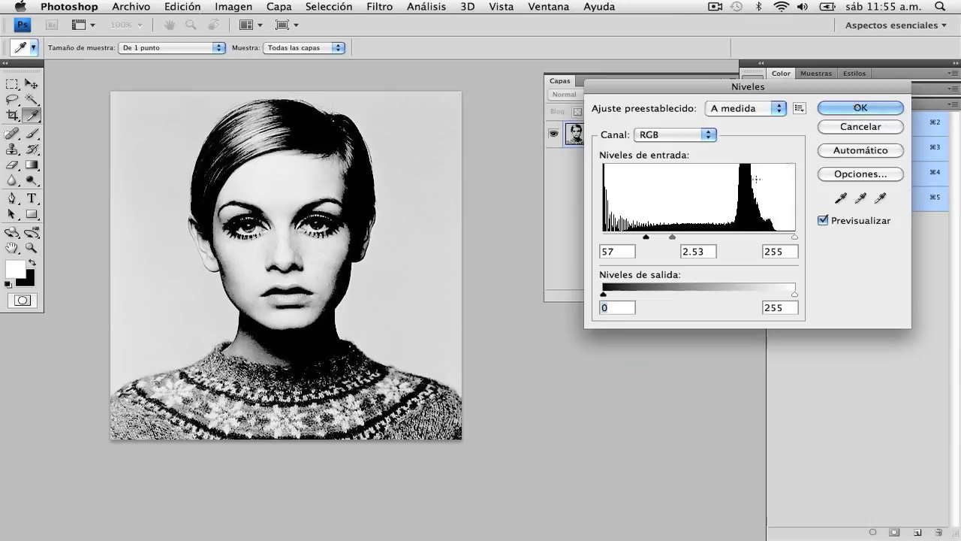
{"action": "left_click_drag", "start_coordinate": [670, 237], "coordinate": [670, 241]}
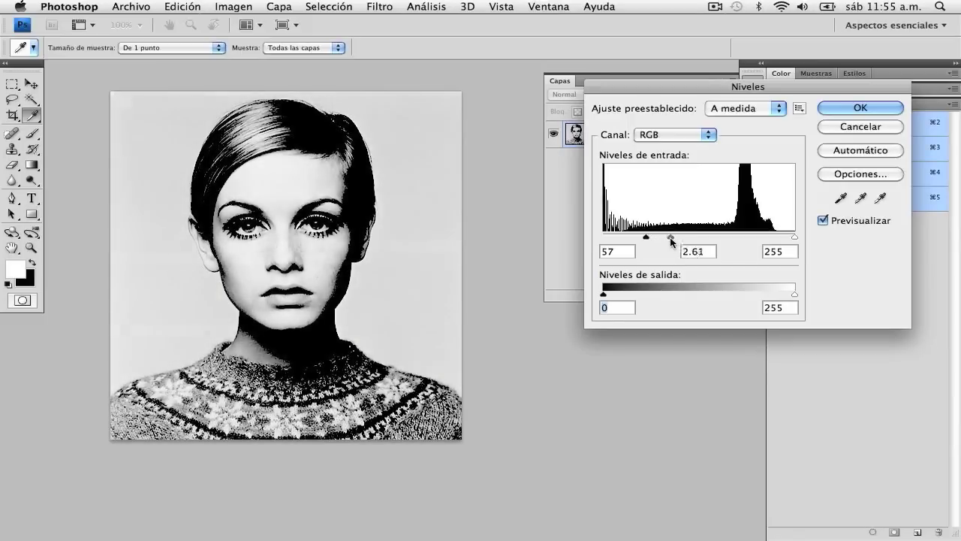
{"action": "mouse_move", "coordinate": [641, 240]}
{"action": "left_mouse_down"}
{"action": "mouse_move", "coordinate": [618, 240]}
{"action": "mouse_move", "coordinate": [633, 240]}
{"action": "left_mouse_up"}
{"action": "mouse_move", "coordinate": [790, 239]}
{"action": "left_mouse_down"}
{"action": "mouse_move", "coordinate": [750, 239]}
{"action": "mouse_move", "coordinate": [758, 239]}
{"action": "left_mouse_up"}
{"action": "left_click", "coordinate": [762, 239]}
{"action": "key", "text": "Return"}
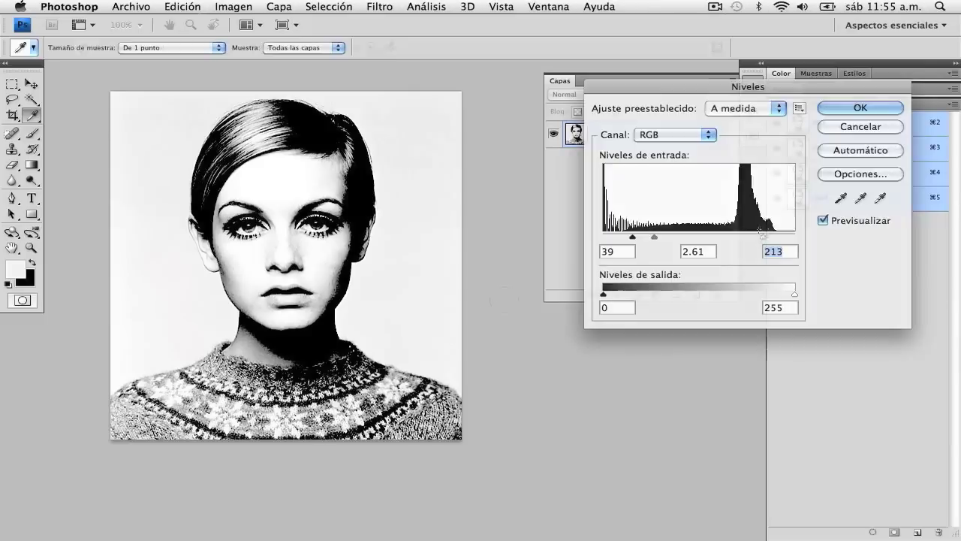
{"action": "left_click", "coordinate": [691, 298]}
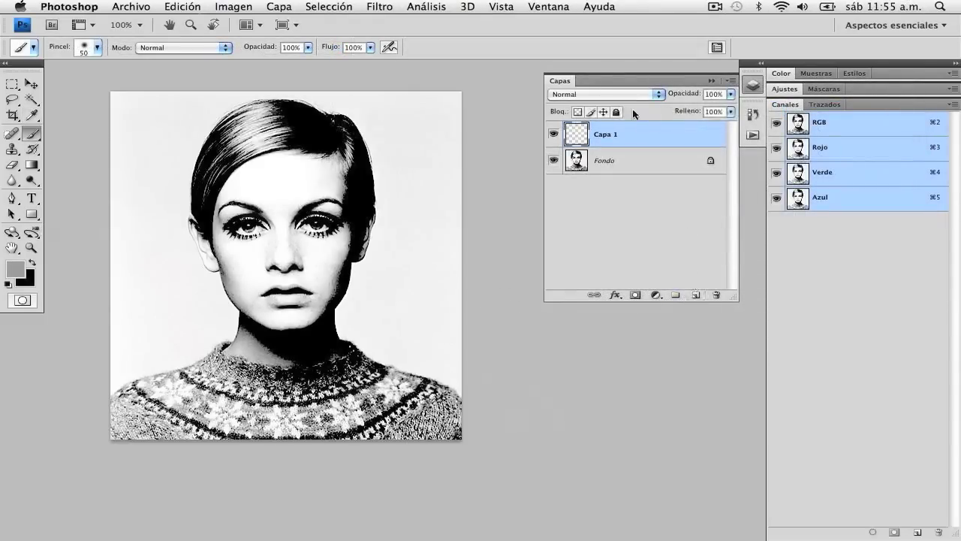
Set Capa 1 to Multiplicar and paint grey over the forehead with a larger hard brush
{"action": "left_click", "coordinate": [608, 94]}
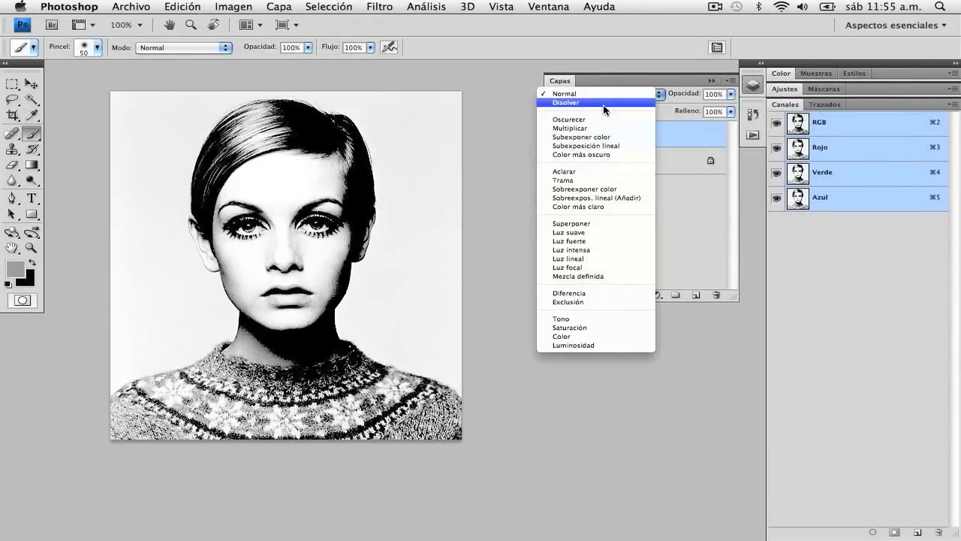
{"action": "left_click", "coordinate": [570, 128]}
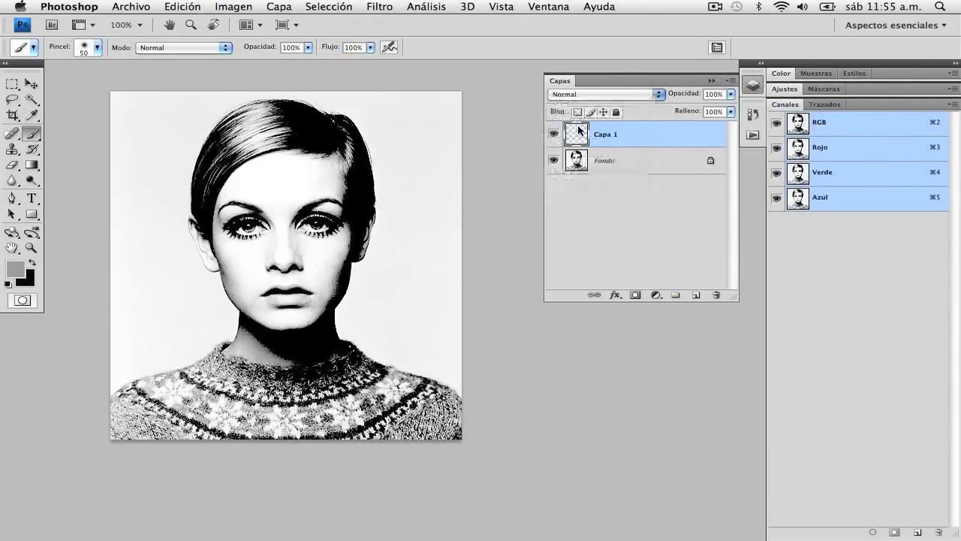
{"action": "left_click_drag", "start_coordinate": [295, 200], "coordinate": [284, 205]}
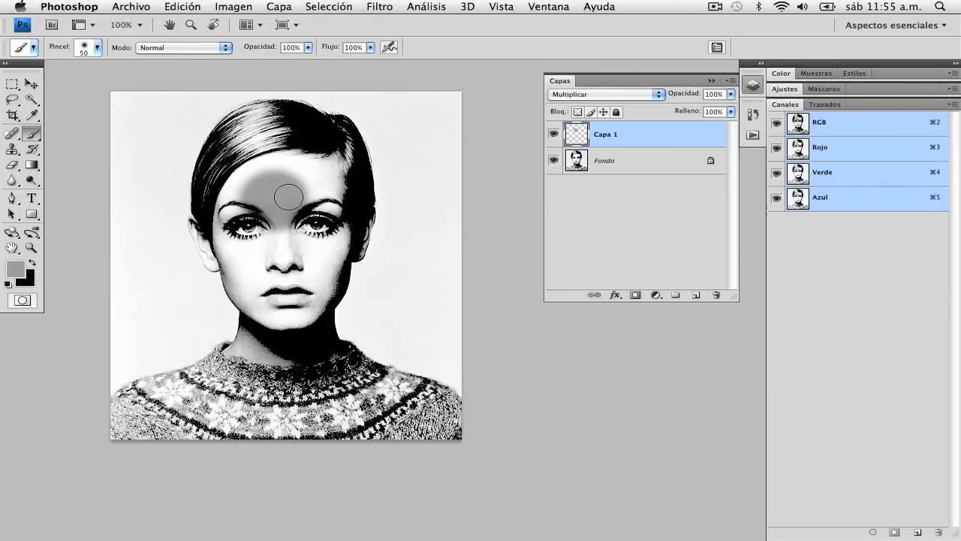
{"action": "key", "text": "ctrl+z"}
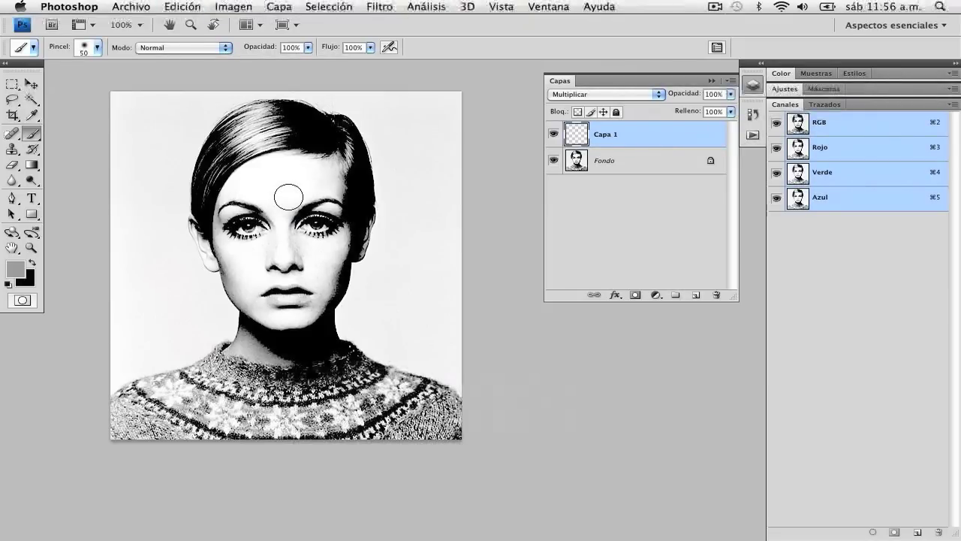
{"action": "key", "text": "bracketright"}
{"action": "key", "text": "bracketright"}
{"action": "key", "text": "shift+bracketright"}
{"action": "mouse_move", "coordinate": [289, 196]}
{"action": "left_mouse_down"}
{"action": "mouse_move", "coordinate": [255, 197]}
{"action": "mouse_move", "coordinate": [292, 188]}
{"action": "mouse_move", "coordinate": [268, 180]}
{"action": "mouse_move", "coordinate": [270, 201]}
{"action": "mouse_move", "coordinate": [308, 212]}
{"action": "mouse_move", "coordinate": [313, 186]}
{"action": "mouse_move", "coordinate": [286, 185]}
{"action": "mouse_move", "coordinate": [277, 262]}
{"action": "mouse_move", "coordinate": [293, 270]}
{"action": "mouse_move", "coordinate": [308, 248]}
{"action": "mouse_move", "coordinate": [301, 296]}
{"action": "mouse_move", "coordinate": [253, 275]}
{"action": "mouse_move", "coordinate": [259, 248]}
{"action": "mouse_move", "coordinate": [293, 308]}
{"action": "mouse_move", "coordinate": [263, 302]}
{"action": "mouse_move", "coordinate": [244, 259]}
{"action": "mouse_move", "coordinate": [233, 202]}
{"action": "mouse_move", "coordinate": [287, 182]}
{"action": "mouse_move", "coordinate": [325, 248]}
{"action": "mouse_move", "coordinate": [327, 289]}
{"action": "mouse_move", "coordinate": [297, 308]}
{"action": "mouse_move", "coordinate": [262, 252]}
{"action": "mouse_move", "coordinate": [314, 193]}
{"action": "mouse_move", "coordinate": [311, 168]}
{"action": "mouse_move", "coordinate": [331, 180]}
{"action": "mouse_move", "coordinate": [312, 229]}
{"action": "mouse_move", "coordinate": [319, 220]}
{"action": "mouse_move", "coordinate": [319, 236]}
{"action": "mouse_move", "coordinate": [340, 227]}
{"action": "mouse_move", "coordinate": [329, 169]}
{"action": "mouse_move", "coordinate": [293, 161]}
{"action": "mouse_move", "coordinate": [248, 174]}
{"action": "mouse_move", "coordinate": [239, 233]}
{"action": "mouse_move", "coordinate": [240, 177]}
{"action": "mouse_move", "coordinate": [282, 159]}
{"action": "mouse_move", "coordinate": [300, 168]}
{"action": "mouse_move", "coordinate": [225, 210]}
{"action": "mouse_move", "coordinate": [237, 293]}
{"action": "mouse_move", "coordinate": [304, 319]}
{"action": "mouse_move", "coordinate": [334, 270]}
{"action": "mouse_move", "coordinate": [285, 320]}
{"action": "mouse_move", "coordinate": [256, 308]}
{"action": "left_mouse_up"}
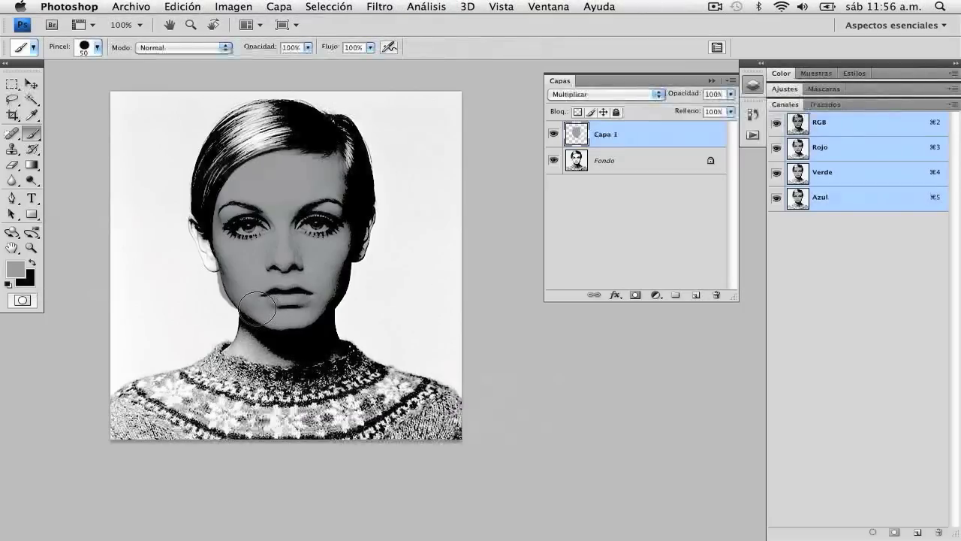
Paint grey at brush size 30 over the chin, neck, both cheeks and ears
{"action": "key", "text": "bracketleft"}
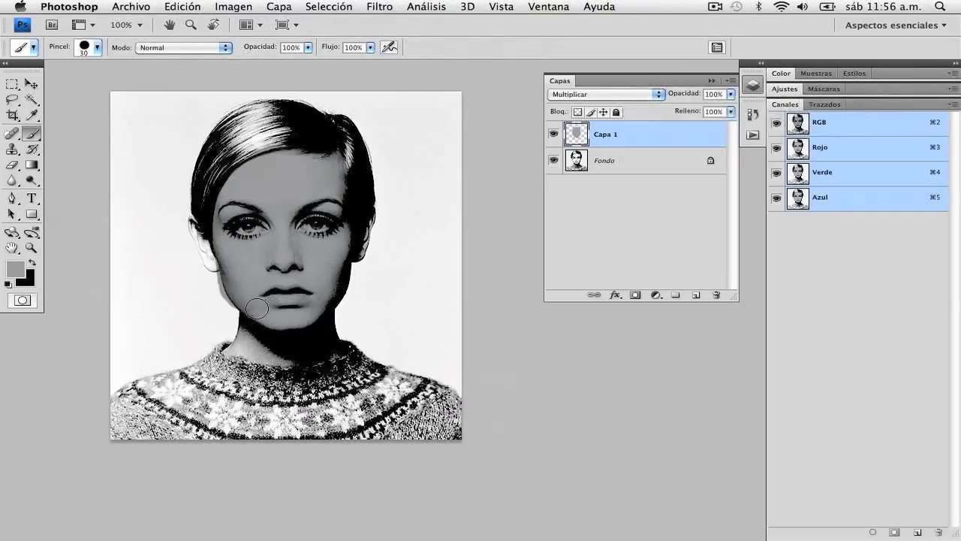
{"action": "mouse_move", "coordinate": [240, 344]}
{"action": "left_mouse_down"}
{"action": "mouse_move", "coordinate": [262, 354]}
{"action": "mouse_move", "coordinate": [328, 350]}
{"action": "mouse_move", "coordinate": [328, 305]}
{"action": "left_mouse_up"}
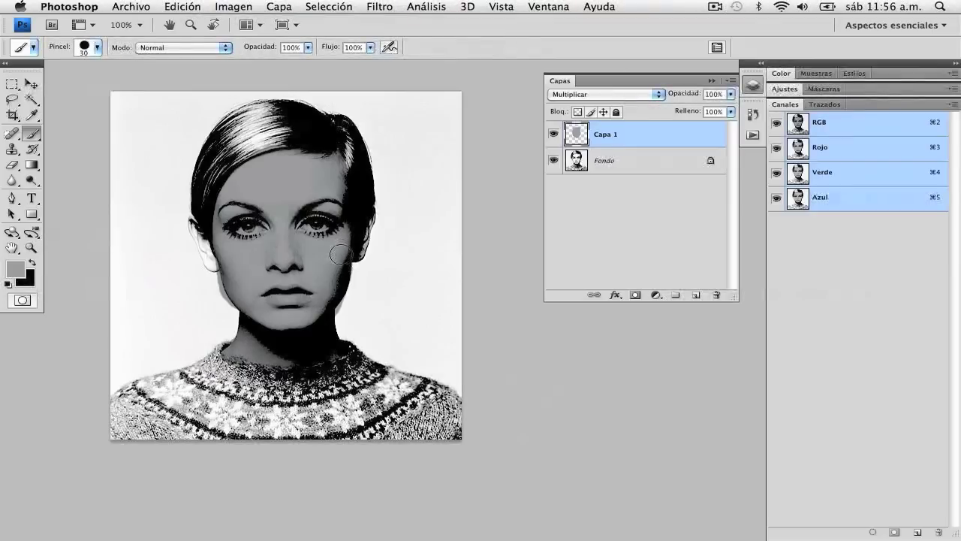
{"action": "left_click_drag", "start_coordinate": [341, 263], "coordinate": [370, 223]}
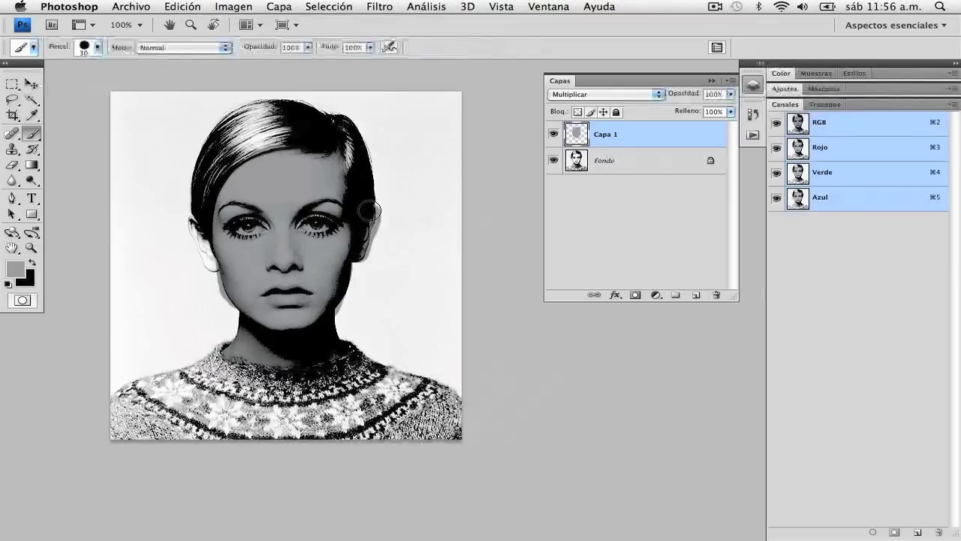
{"action": "mouse_move", "coordinate": [235, 261]}
{"action": "left_mouse_down"}
{"action": "mouse_move", "coordinate": [215, 263]}
{"action": "mouse_move", "coordinate": [199, 226]}
{"action": "left_mouse_up"}
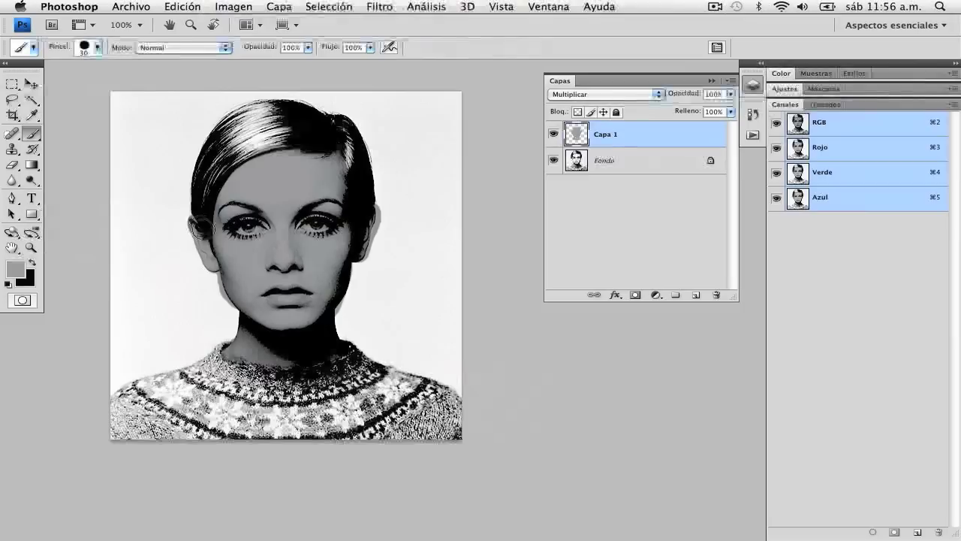
{"action": "left_click_drag", "start_coordinate": [331, 325], "coordinate": [323, 327]}
{"action": "left_click_drag", "start_coordinate": [180, 315], "coordinate": [180, 314]}
{"action": "key", "text": "e"}
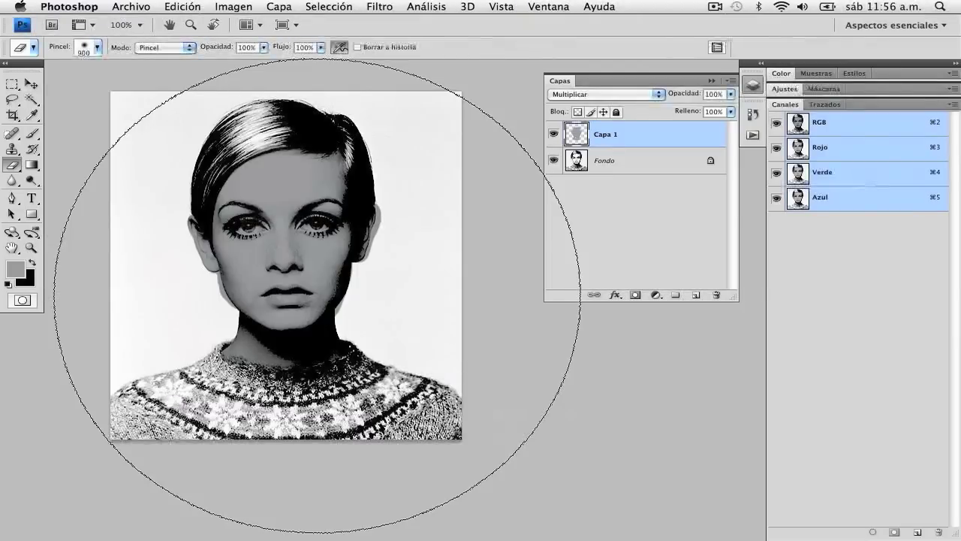
Erase the grey spilling past the hair edge and jaw with a size 40 eraser
{"action": "left_click_drag", "start_coordinate": [245, 284], "coordinate": [317, 296]}
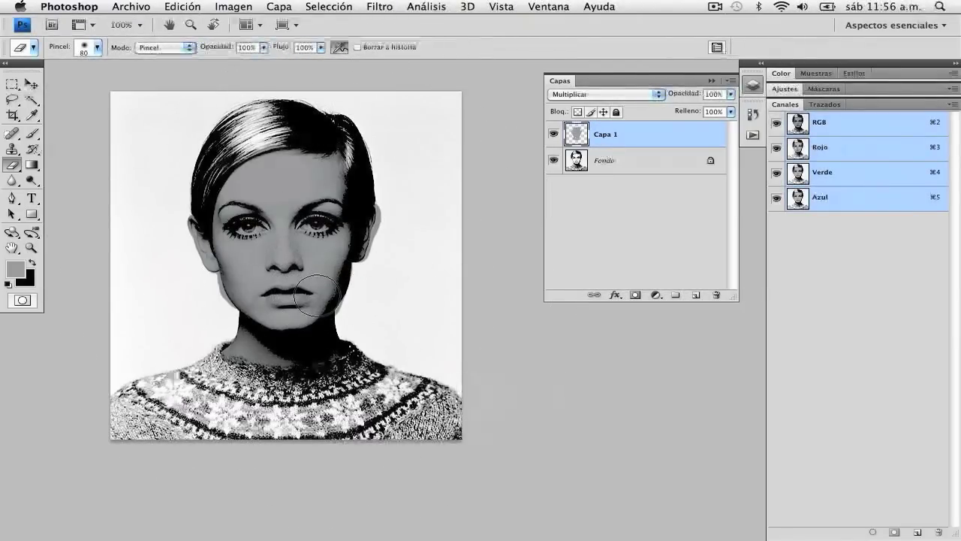
{"action": "left_click_drag", "start_coordinate": [316, 295], "coordinate": [316, 297]}
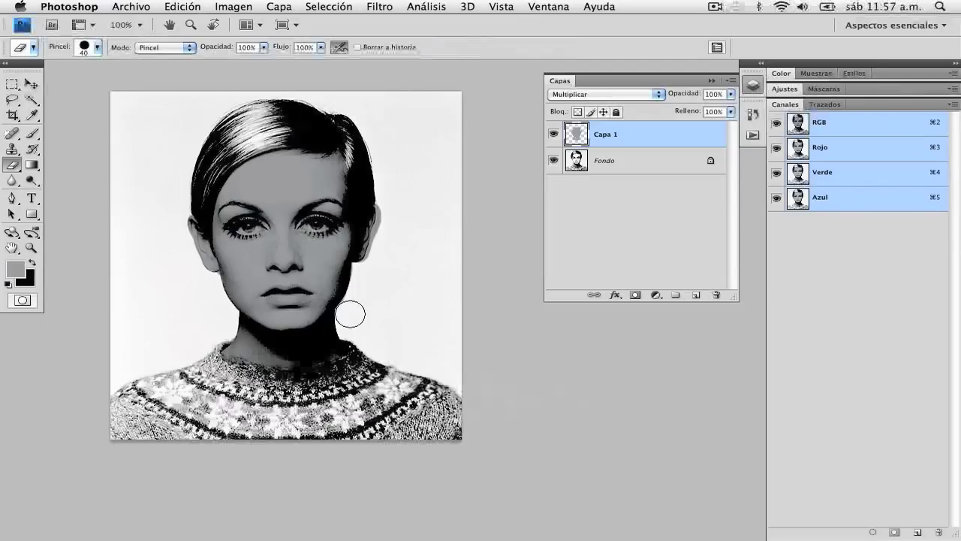
{"action": "left_click_drag", "start_coordinate": [381, 268], "coordinate": [391, 210]}
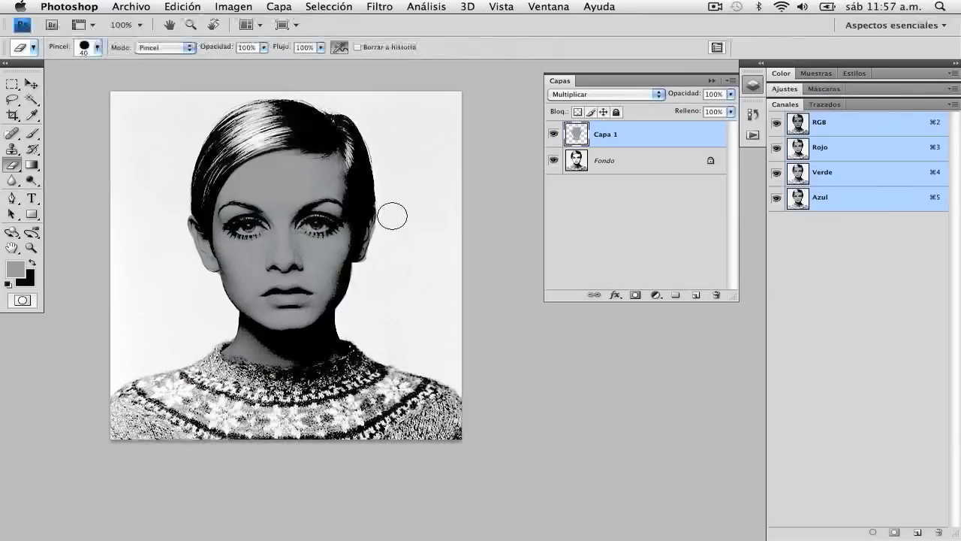
{"action": "left_click_drag", "start_coordinate": [391, 211], "coordinate": [379, 265]}
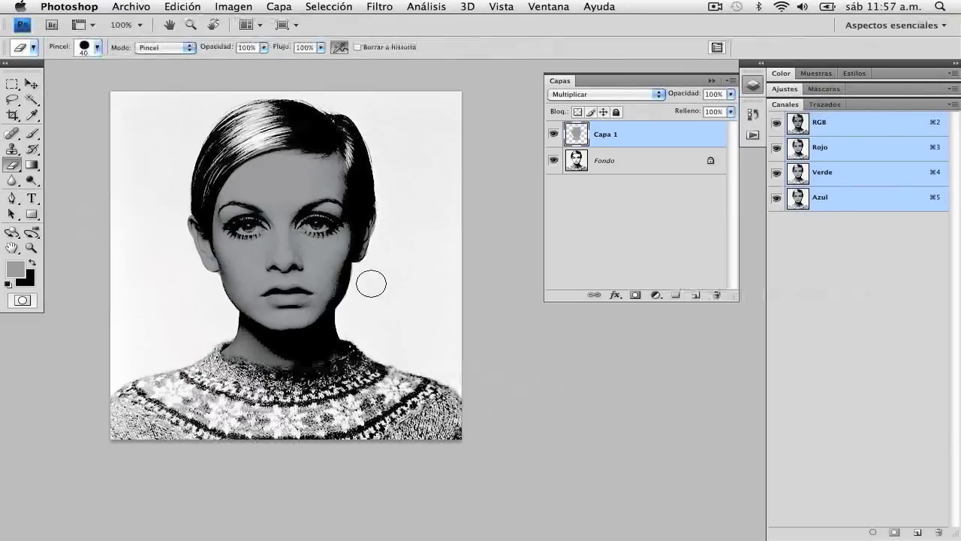
{"action": "key", "text": "bracketleft"}
{"action": "key", "text": "bracketleft"}
{"action": "key", "text": "bracketleft"}
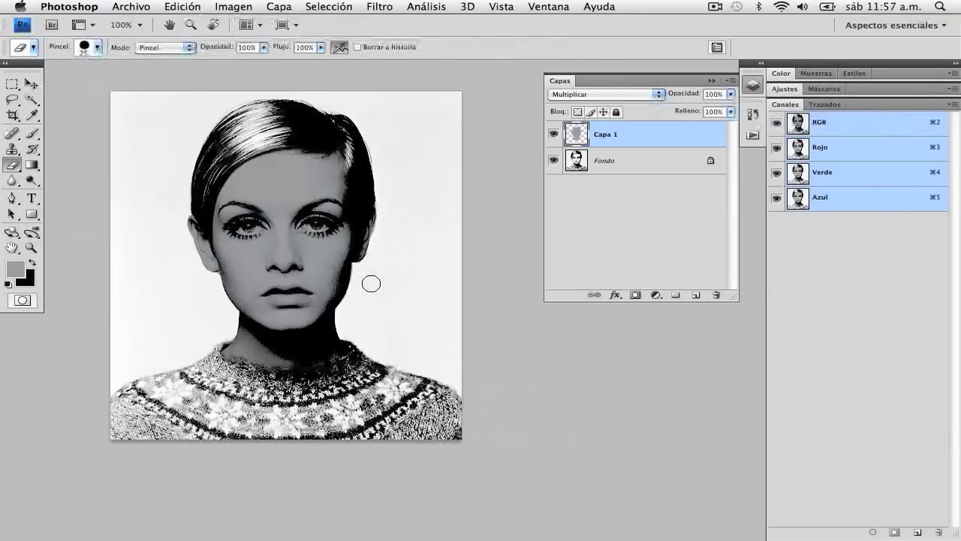
Try a grey stroke along the jaw, undo it, and add empty layer Capa 2
{"action": "key", "text": "b"}
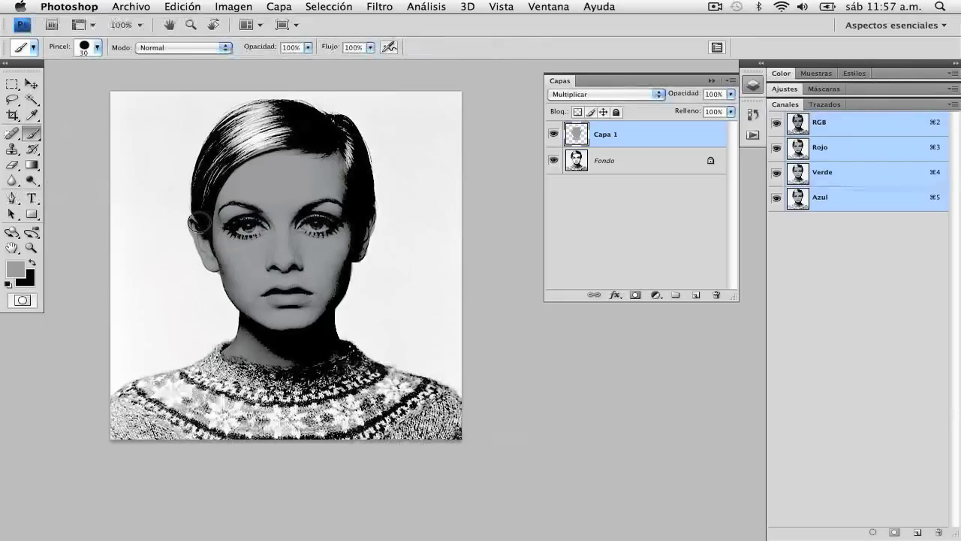
{"action": "left_click_drag", "start_coordinate": [348, 250], "coordinate": [357, 256]}
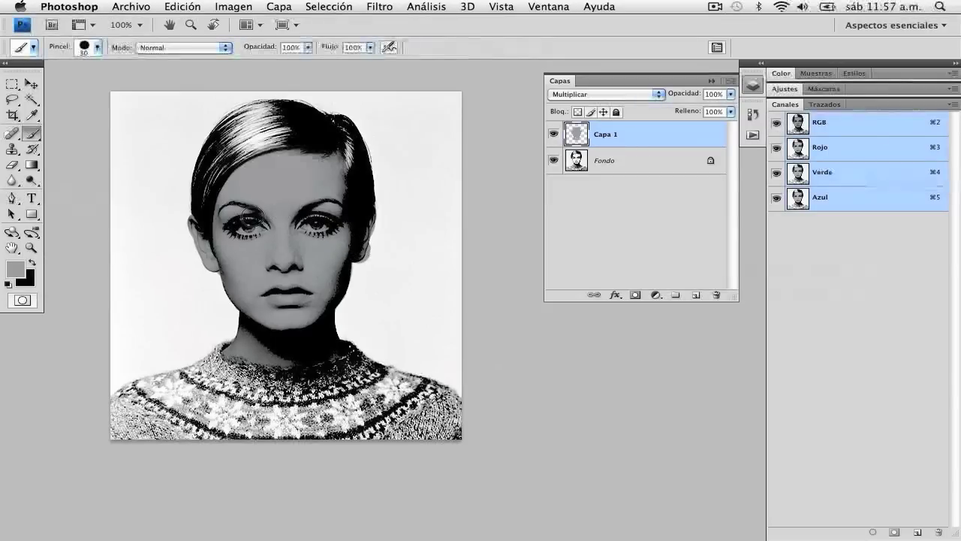
{"action": "key", "text": "ctrl+z"}
{"action": "left_click", "coordinate": [696, 295]}
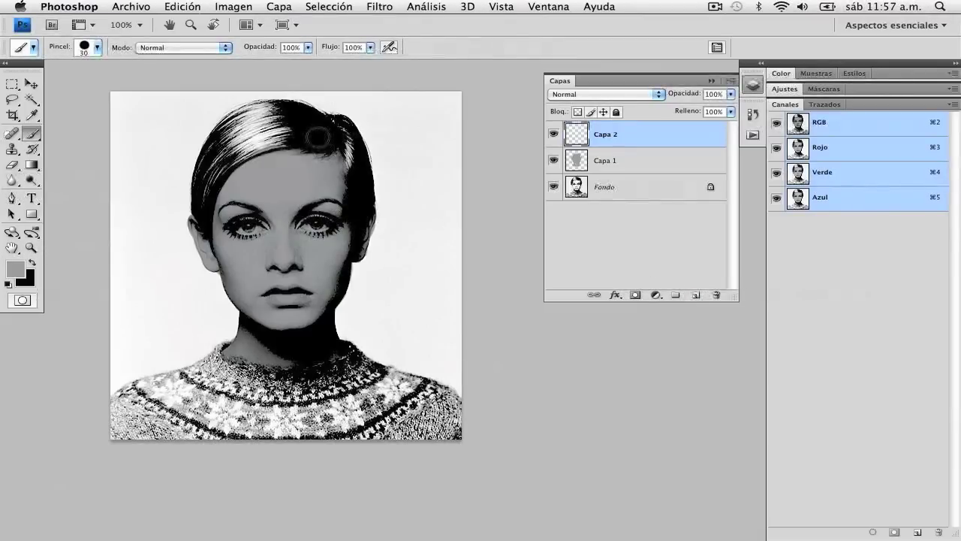
Set Capa 2 to Multiplicar and paint grey over the hair top, sides and left ear edge
{"action": "left_click", "coordinate": [575, 94]}
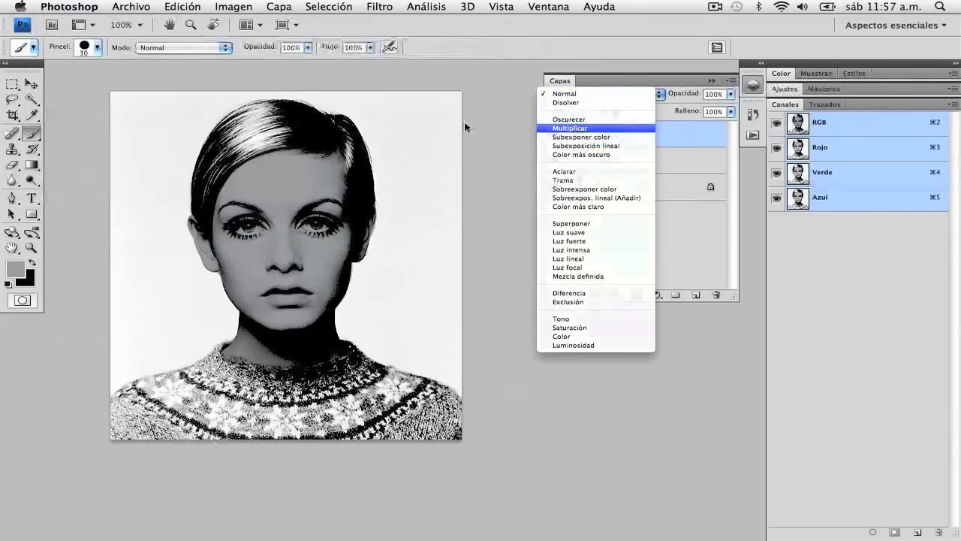
{"action": "left_click", "coordinate": [572, 129]}
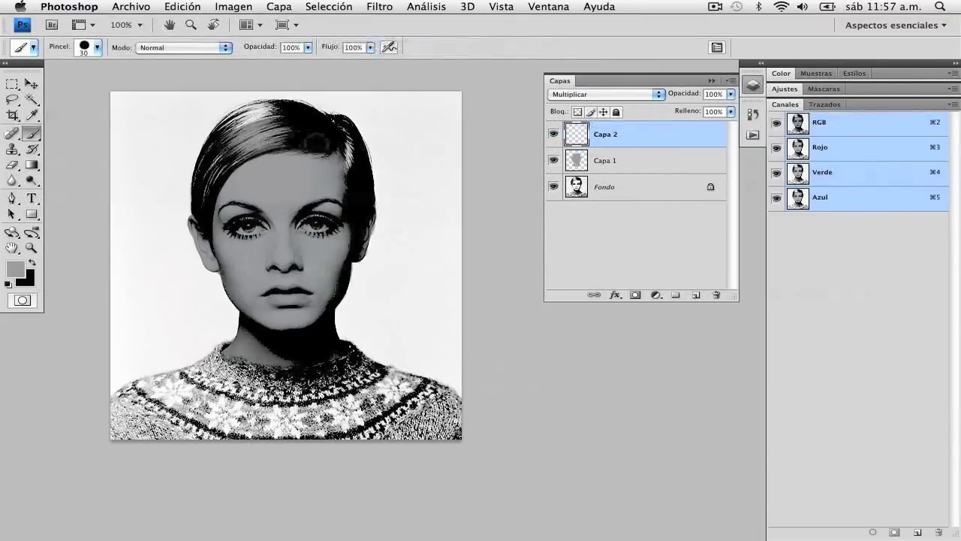
{"action": "mouse_move", "coordinate": [309, 114]}
{"action": "left_mouse_down"}
{"action": "mouse_move", "coordinate": [223, 127]}
{"action": "mouse_move", "coordinate": [222, 175]}
{"action": "mouse_move", "coordinate": [202, 203]}
{"action": "left_mouse_up"}
{"action": "mouse_move", "coordinate": [348, 156]}
{"action": "left_mouse_down"}
{"action": "mouse_move", "coordinate": [359, 218]}
{"action": "mouse_move", "coordinate": [364, 184]}
{"action": "mouse_move", "coordinate": [329, 118]}
{"action": "mouse_move", "coordinate": [275, 118]}
{"action": "mouse_move", "coordinate": [197, 200]}
{"action": "left_mouse_up"}
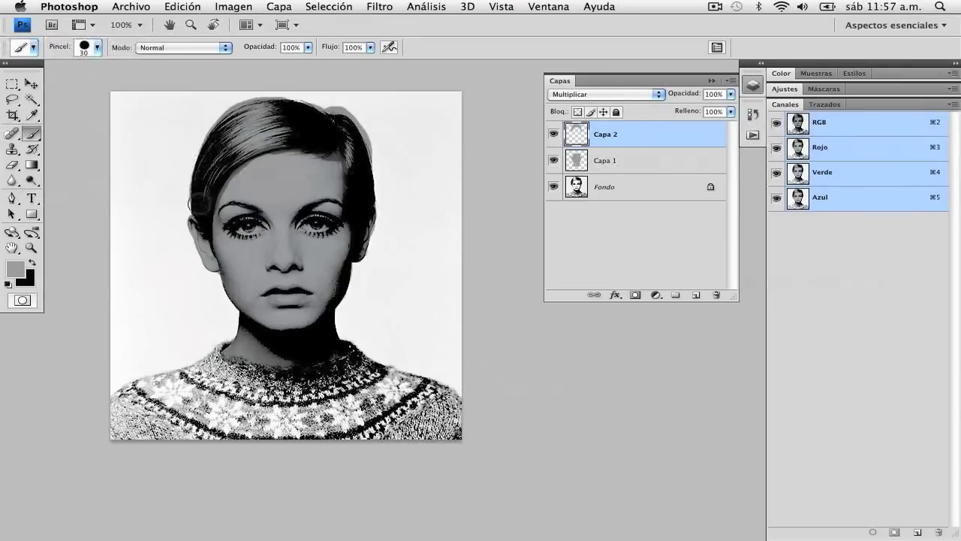
{"action": "key", "text": "bracketleft"}
{"action": "left_click_drag", "start_coordinate": [211, 225], "coordinate": [211, 189]}
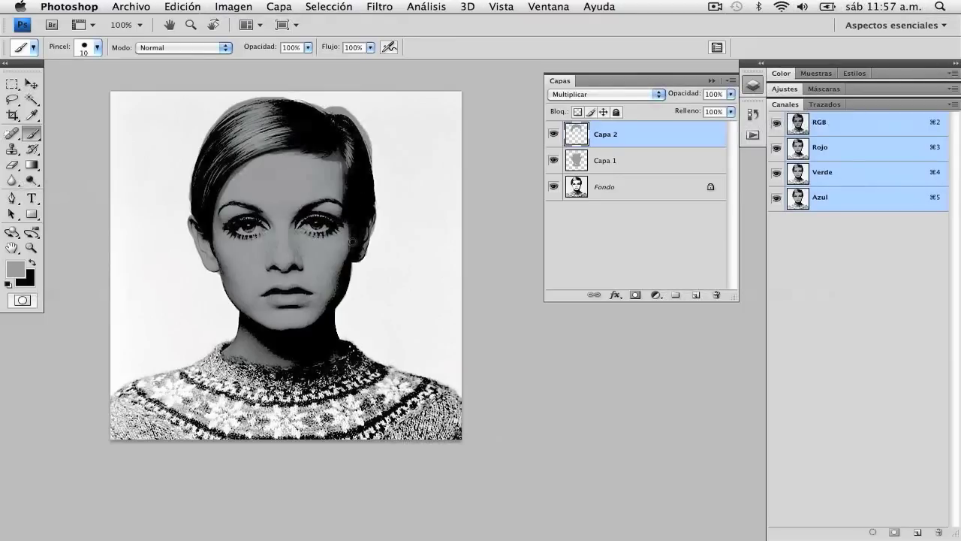
Add Capa 3 in Multiplicar and darken the eyelids and lips using brush sizes 15 and 9
{"action": "left_click", "coordinate": [696, 295]}
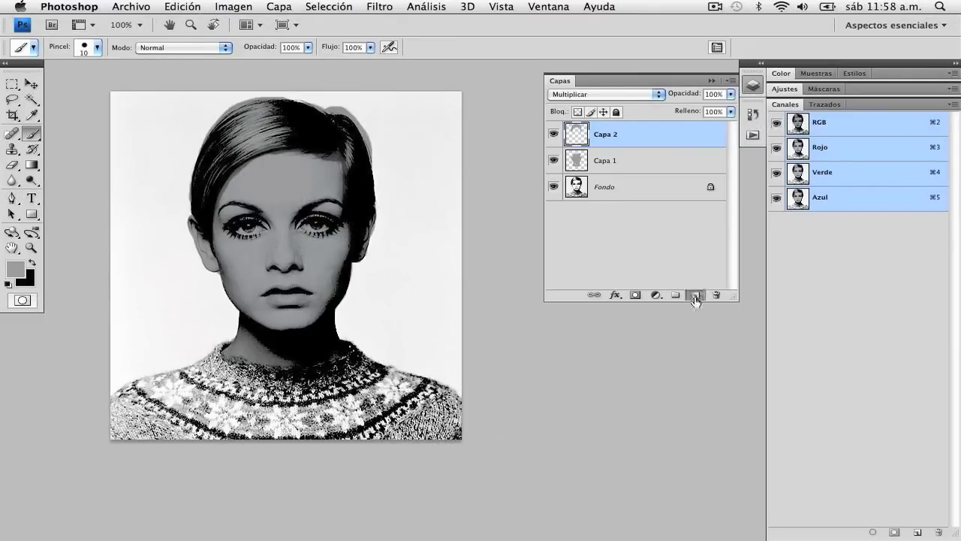
{"action": "left_click", "coordinate": [579, 94]}
{"action": "left_click", "coordinate": [570, 125]}
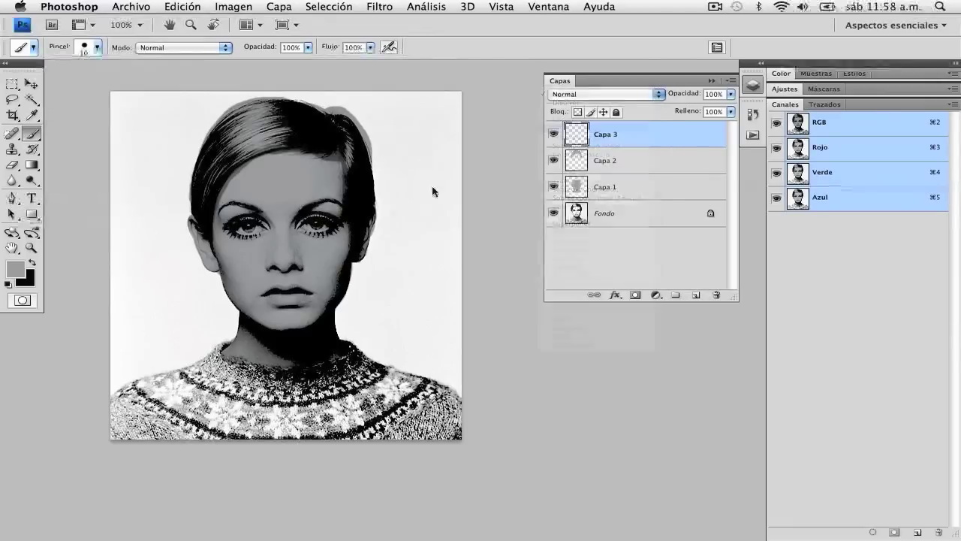
{"action": "key", "text": "bracketright"}
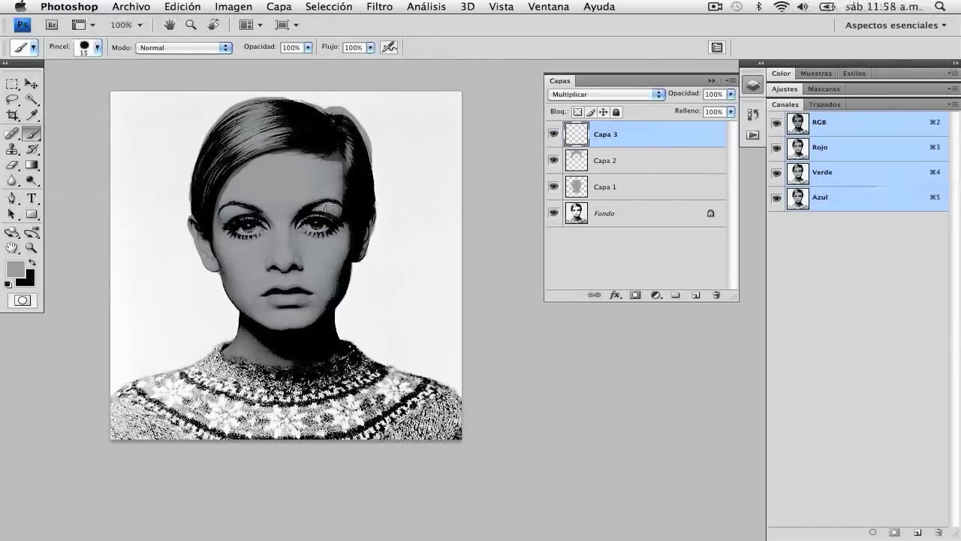
{"action": "left_click_drag", "start_coordinate": [334, 211], "coordinate": [322, 209]}
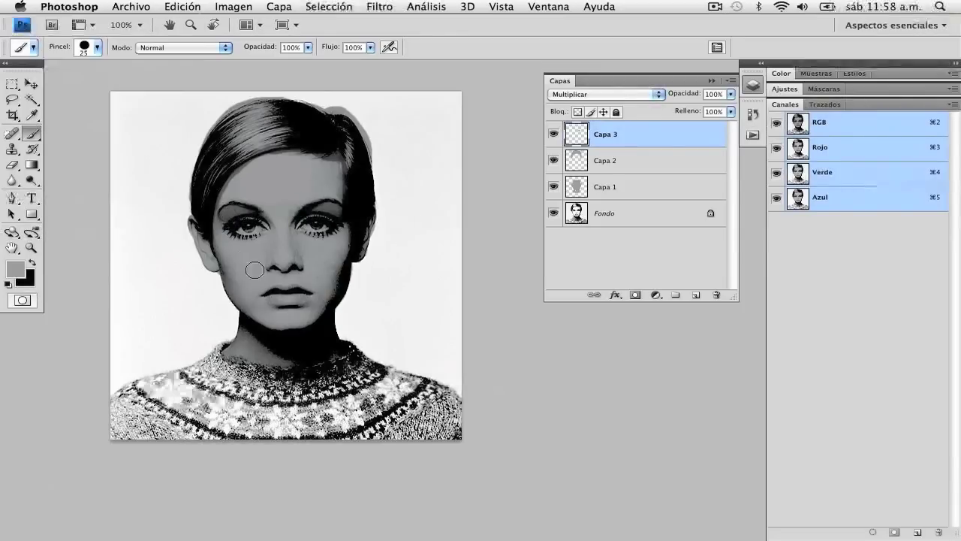
{"action": "left_click_drag", "start_coordinate": [288, 295], "coordinate": [278, 299]}
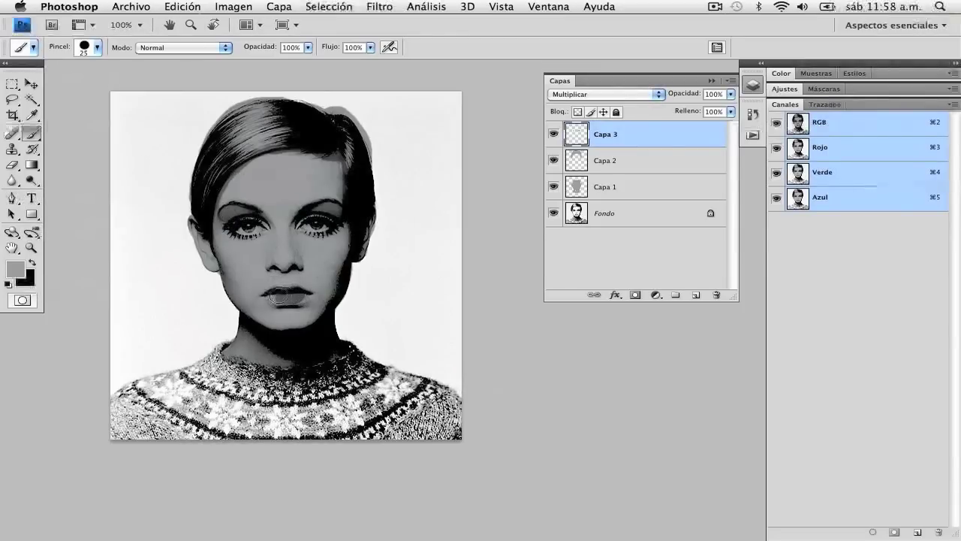
{"action": "key", "text": "bracketleft"}
{"action": "key", "text": "bracketleft"}
{"action": "key", "text": "bracketleft"}
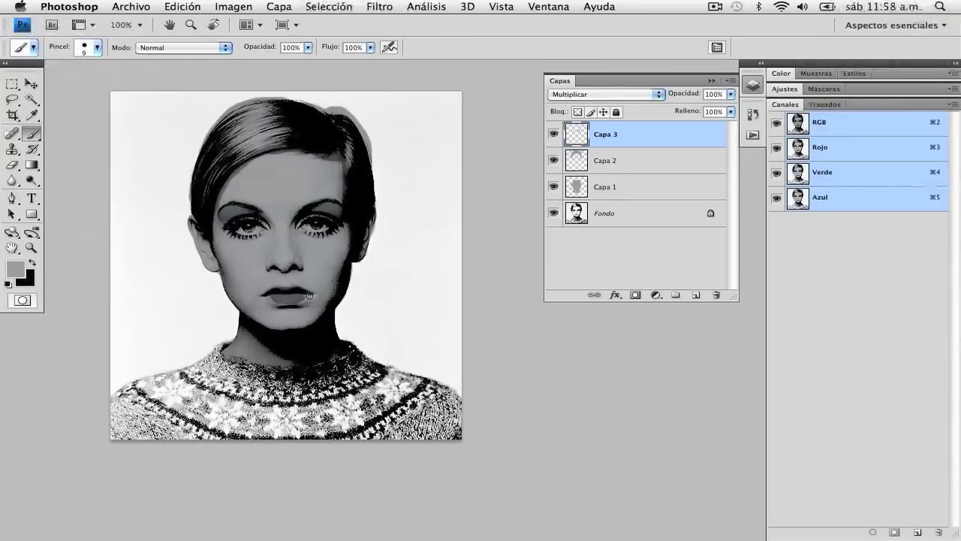
{"action": "left_click_drag", "start_coordinate": [300, 297], "coordinate": [264, 297]}
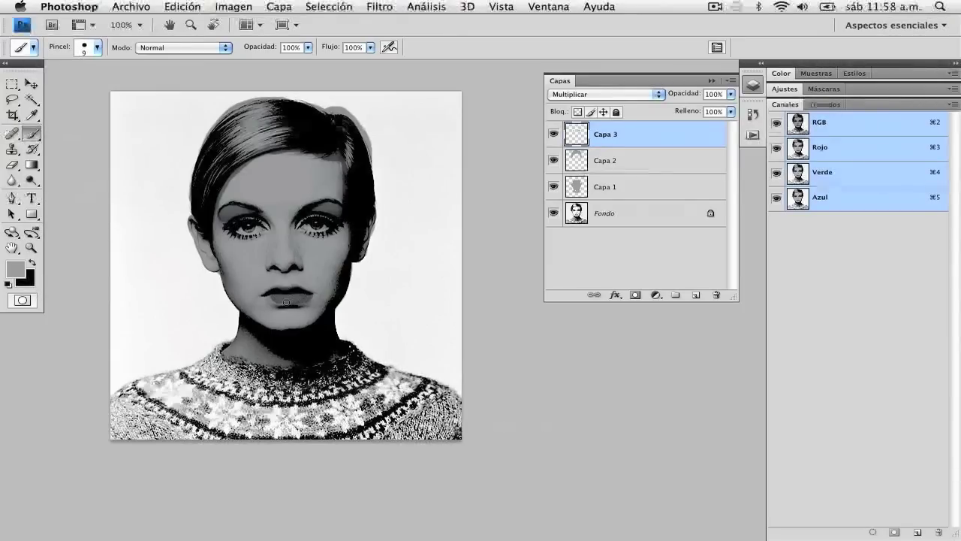
{"action": "left_click_drag", "start_coordinate": [272, 295], "coordinate": [297, 293]}
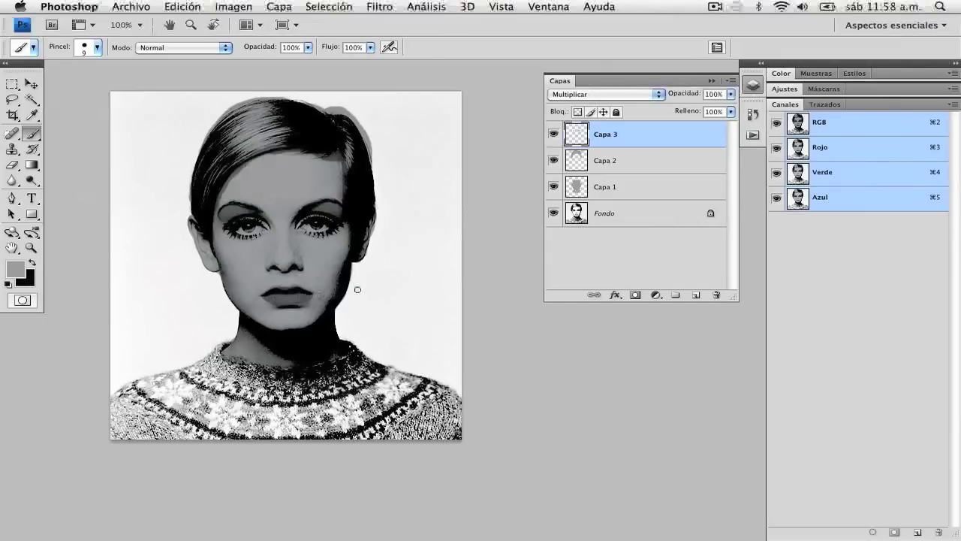
Add Capa 4 in Multiplicar and darken the sweater with a size 40 brush
{"action": "left_click", "coordinate": [695, 298]}
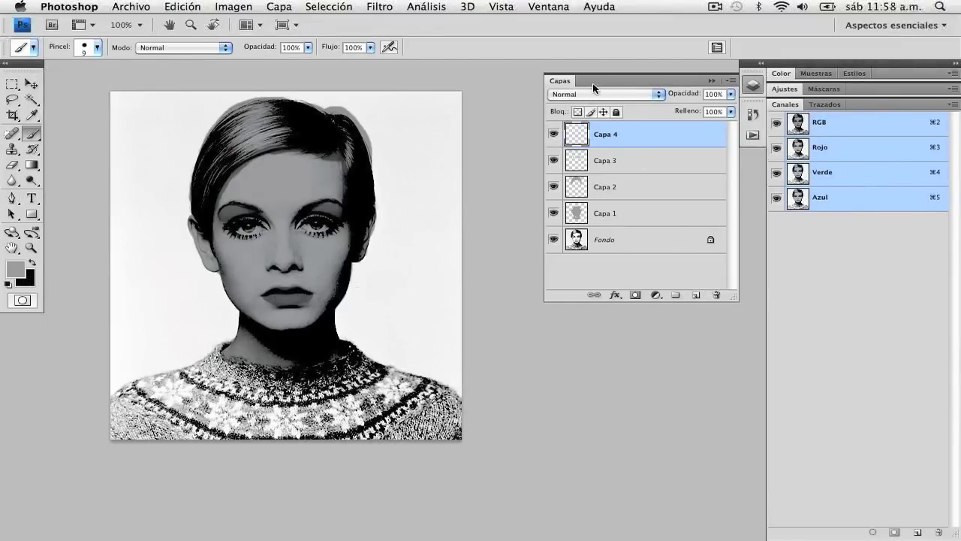
{"action": "left_click", "coordinate": [588, 95]}
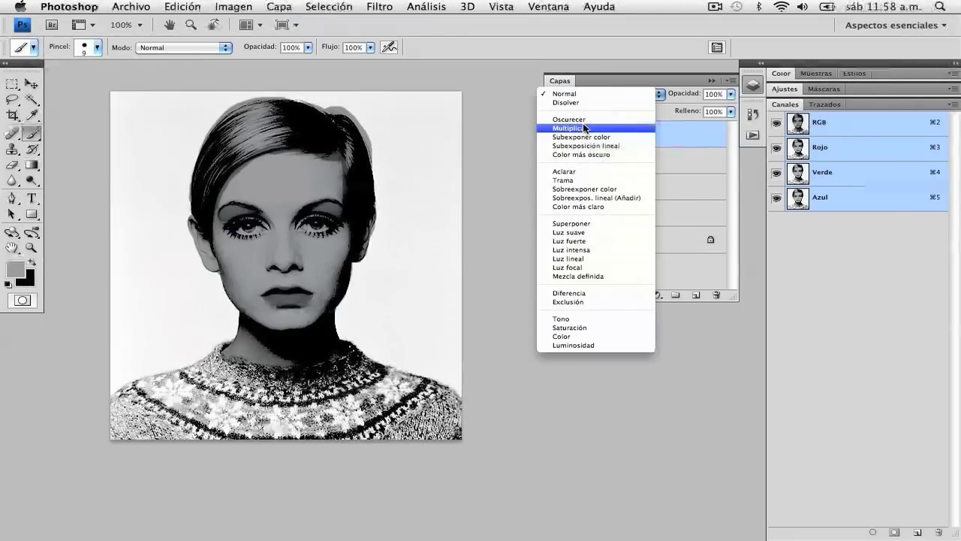
{"action": "left_click", "coordinate": [583, 128]}
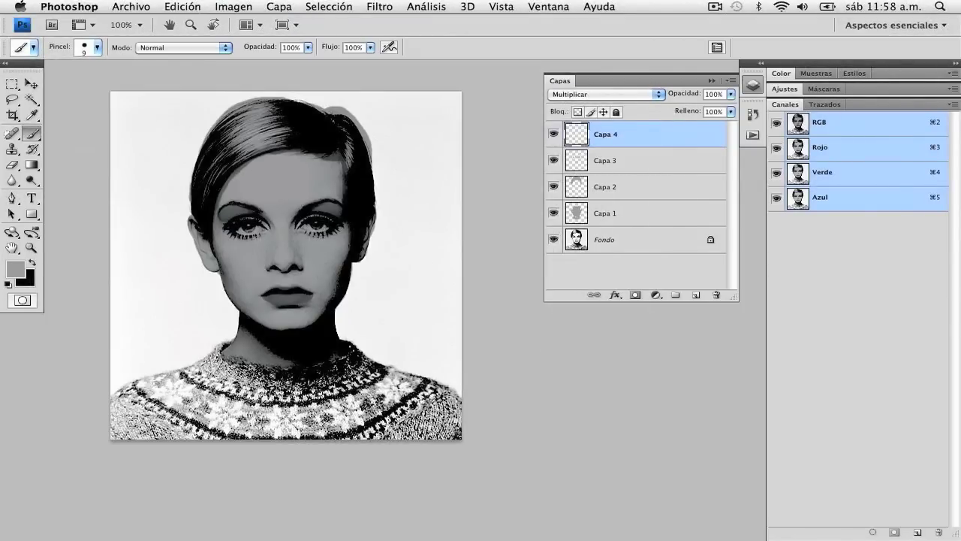
{"action": "key", "text": "bracketright"}
{"action": "key", "text": "bracketright"}
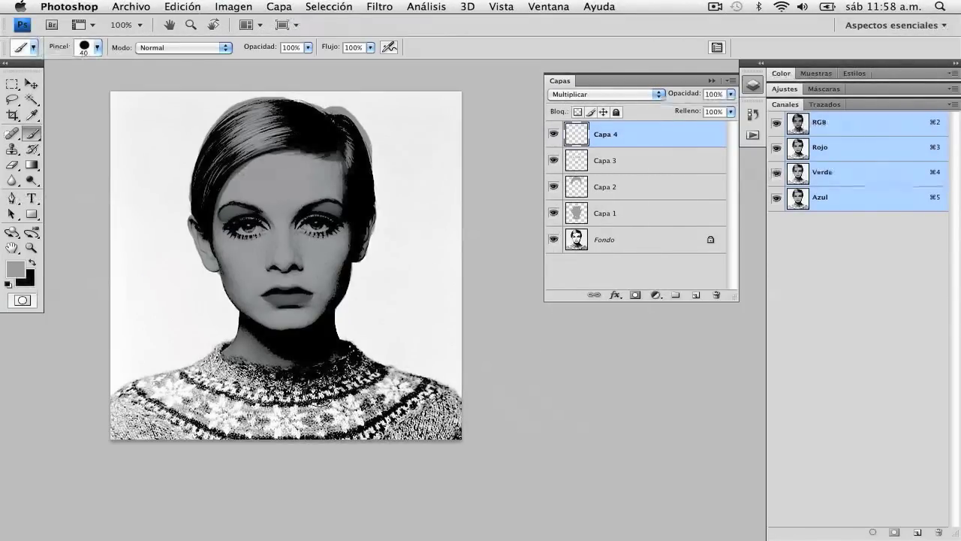
{"action": "mouse_move", "coordinate": [331, 397]}
{"action": "left_mouse_down"}
{"action": "mouse_move", "coordinate": [188, 417]}
{"action": "mouse_move", "coordinate": [293, 428]}
{"action": "left_mouse_up"}
Stamp all visible layers into a merged layer, Capa 5
{"action": "key", "text": "ctrl+alt+shift+e"}
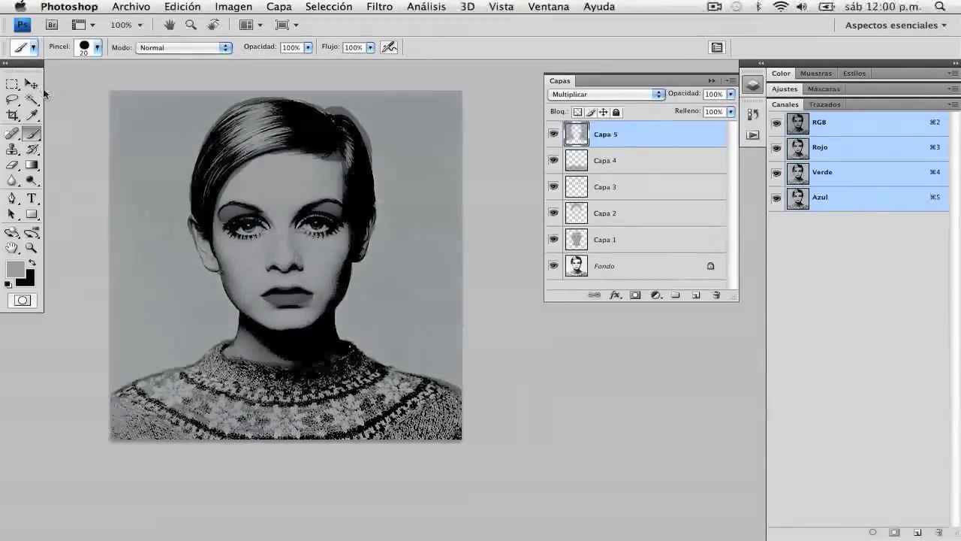
{"action": "key", "text": "v"}
{"action": "left_click", "coordinate": [233, 6]}
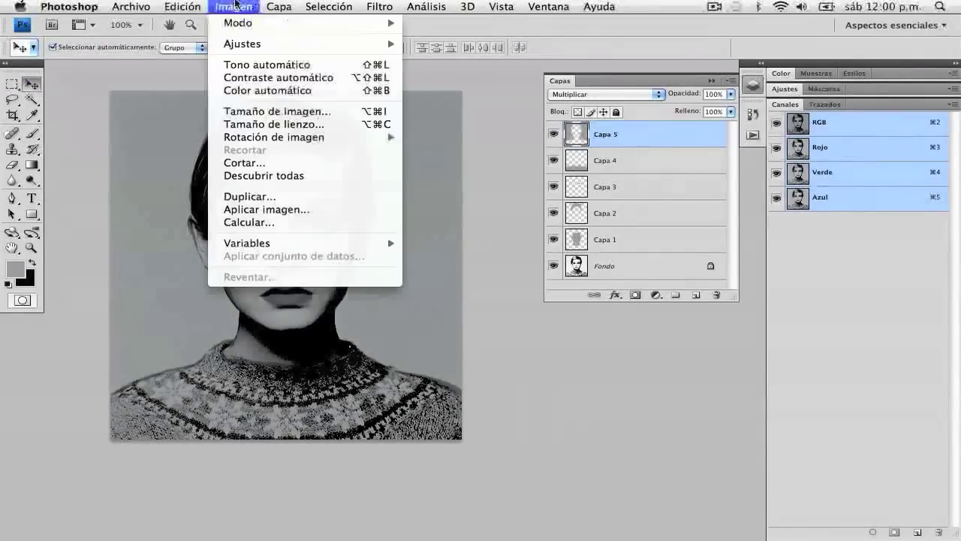
{"action": "mouse_move", "coordinate": [305, 43]}
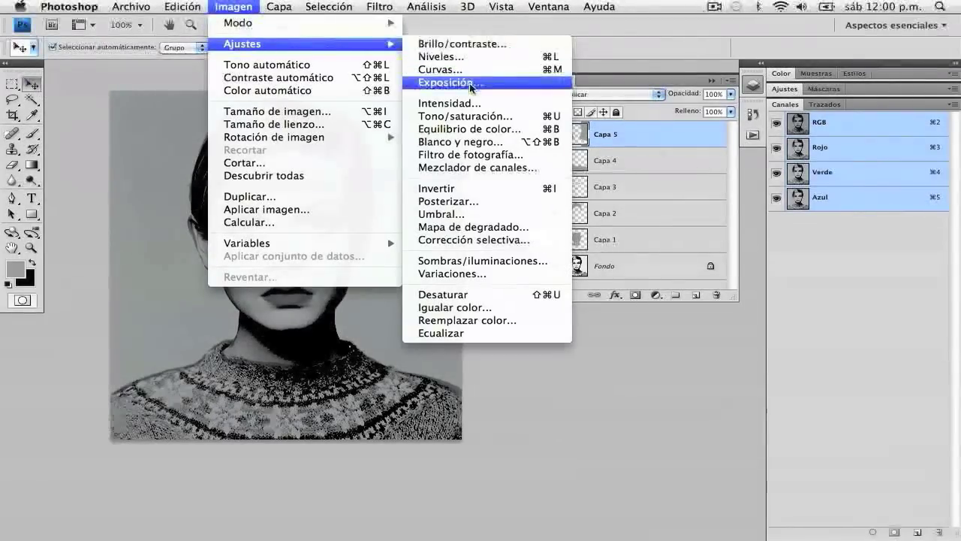
Colorize Capa 5 via Hue/Saturation at Tono 178, Saturación 100 for a cyan background
{"action": "left_click", "coordinate": [471, 118]}
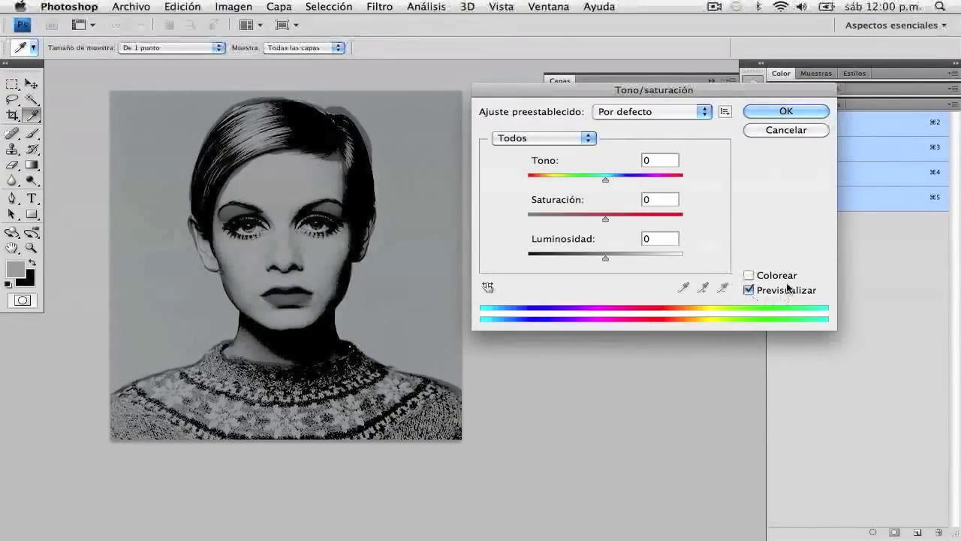
{"action": "left_click", "coordinate": [748, 275]}
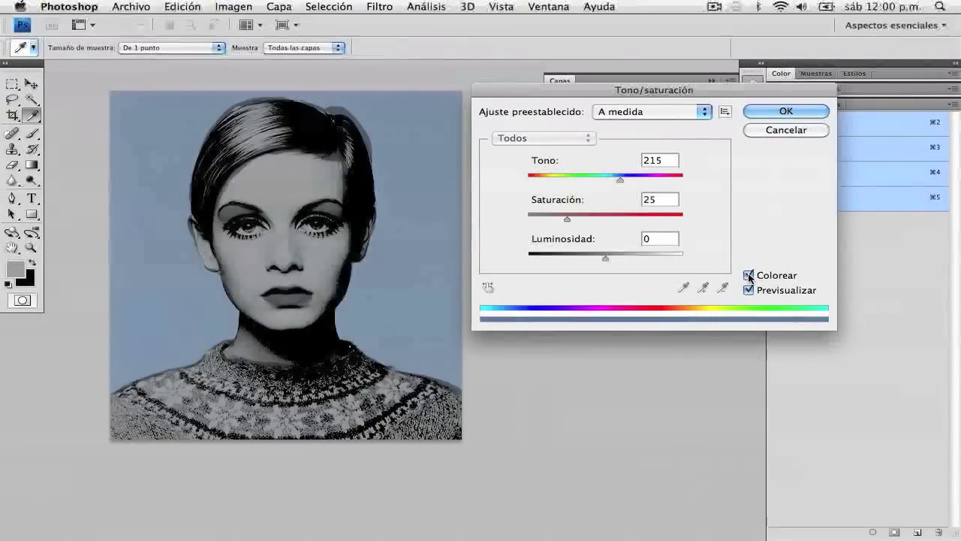
{"action": "left_click_drag", "start_coordinate": [570, 221], "coordinate": [697, 223]}
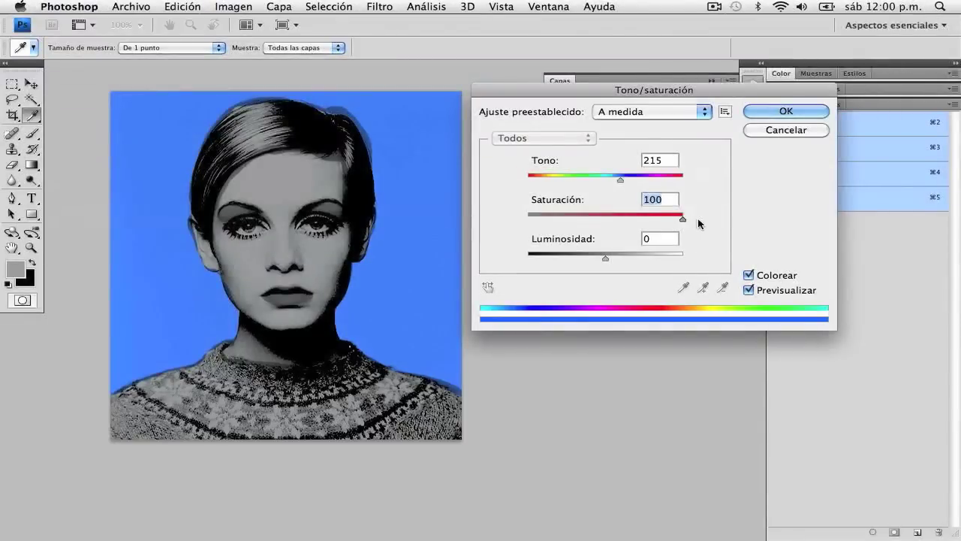
{"action": "left_click_drag", "start_coordinate": [619, 182], "coordinate": [605, 182]}
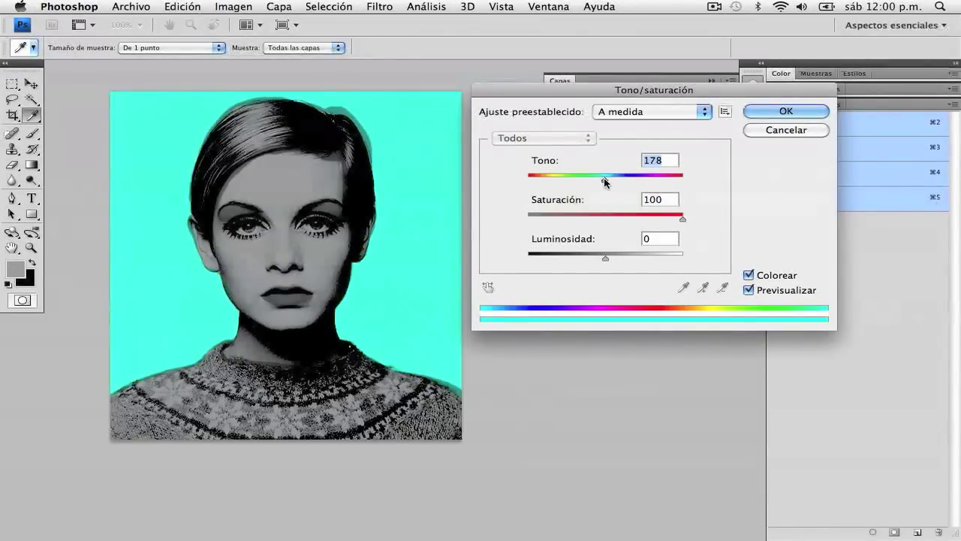
{"action": "left_click", "coordinate": [763, 115]}
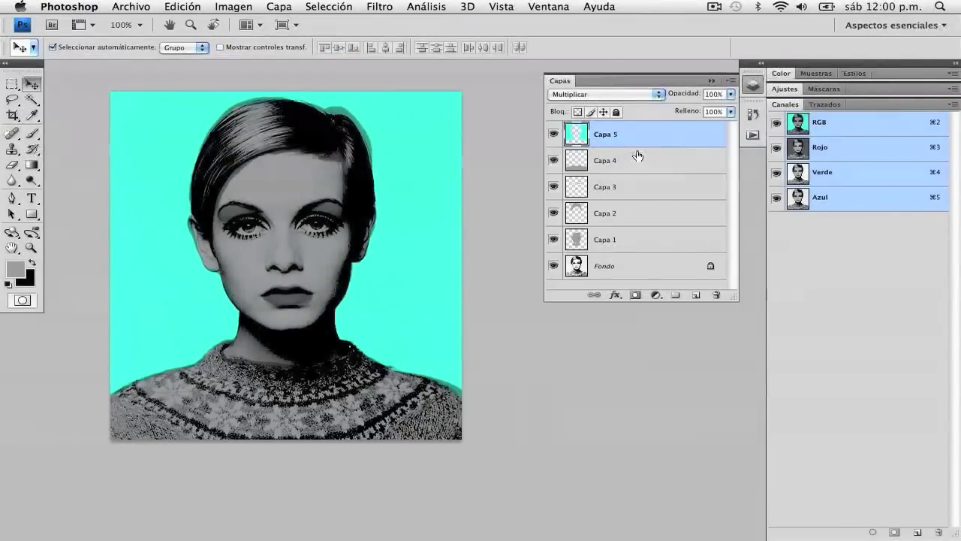
Colorize Capa 4 at full saturation, making the sweater lime green and skin Tono 101, Luminosidad +55
{"action": "left_click", "coordinate": [577, 170]}
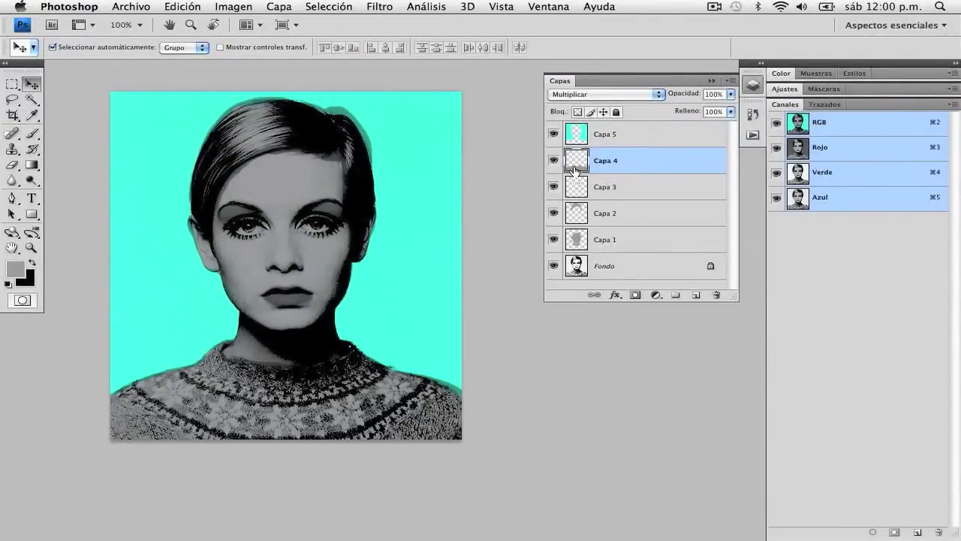
{"action": "key", "text": "ctrl+u"}
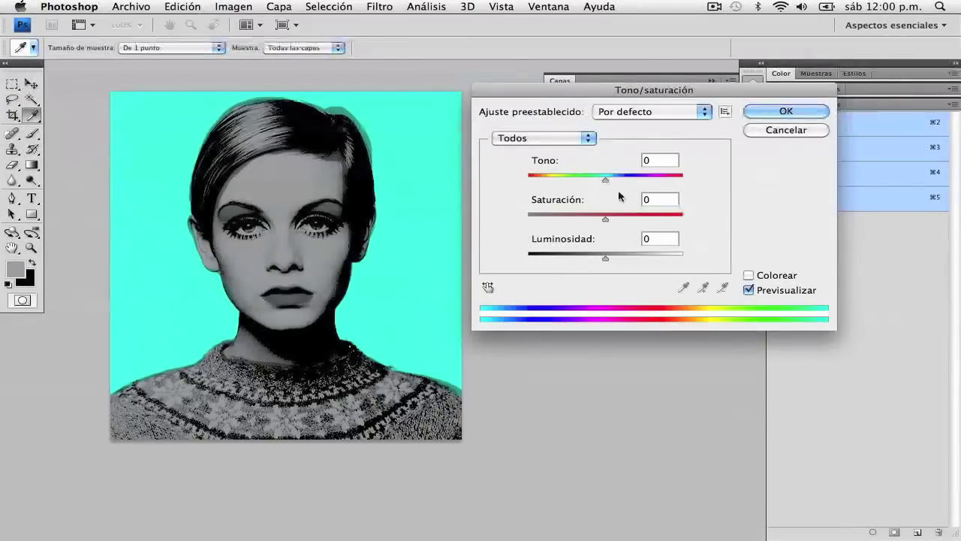
{"action": "left_click", "coordinate": [749, 276]}
{"action": "left_click_drag", "start_coordinate": [567, 219], "coordinate": [720, 216]}
{"action": "left_click_drag", "start_coordinate": [605, 258], "coordinate": [603, 257]}
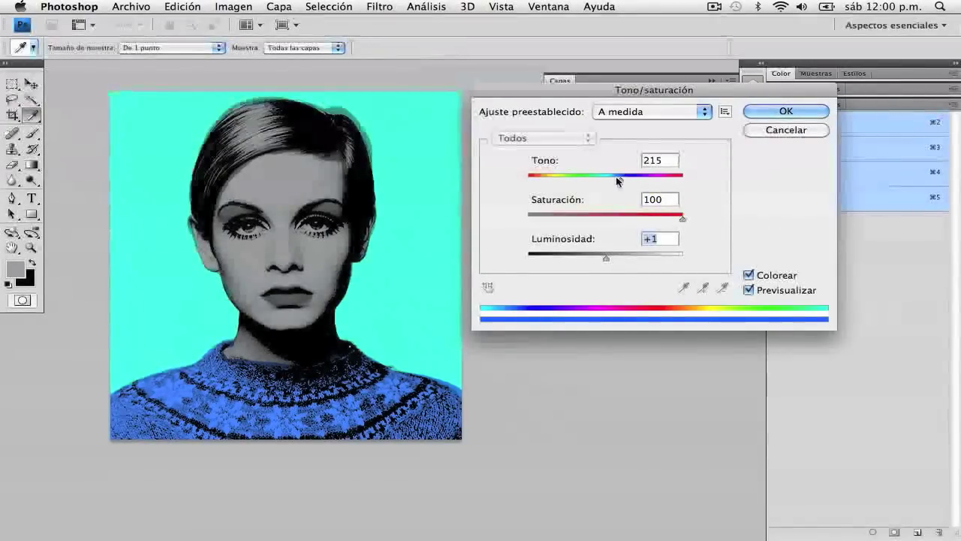
{"action": "left_click_drag", "start_coordinate": [621, 179], "coordinate": [568, 181]}
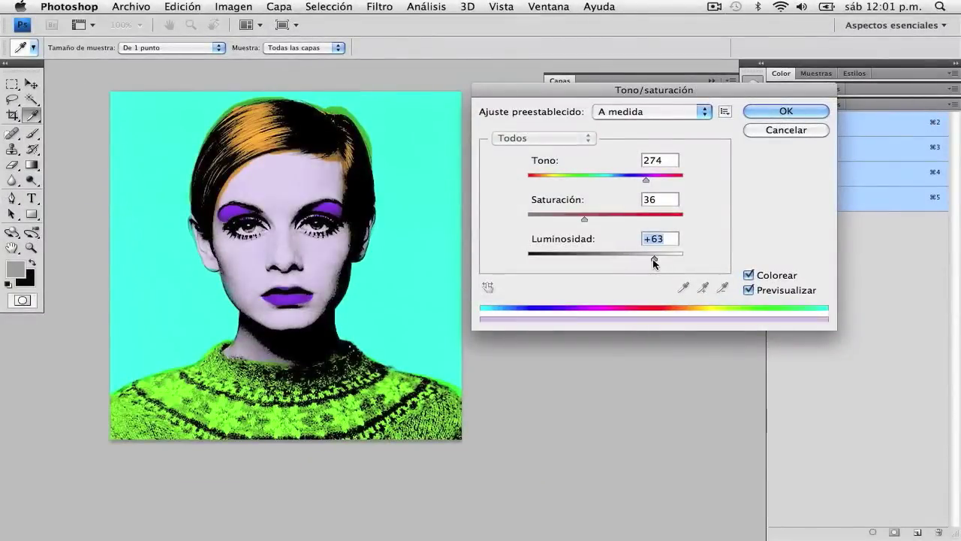
{"action": "left_click_drag", "start_coordinate": [654, 263], "coordinate": [650, 261]}
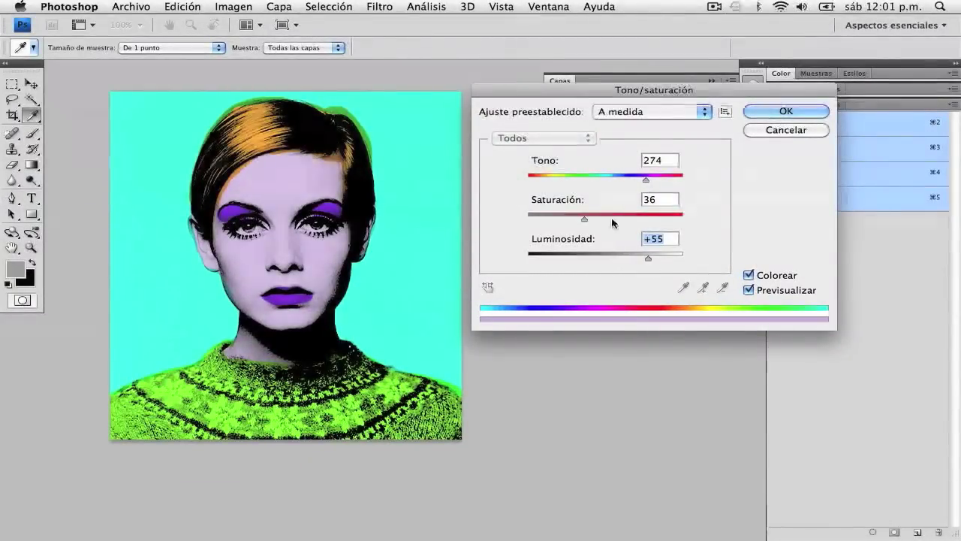
{"action": "left_click_drag", "start_coordinate": [647, 177], "coordinate": [570, 180]}
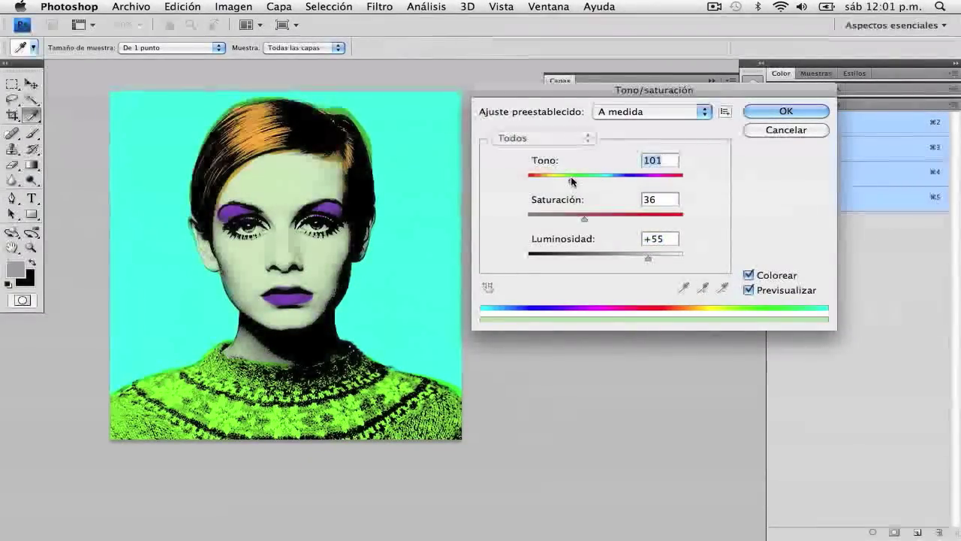
{"action": "left_click", "coordinate": [756, 113]}
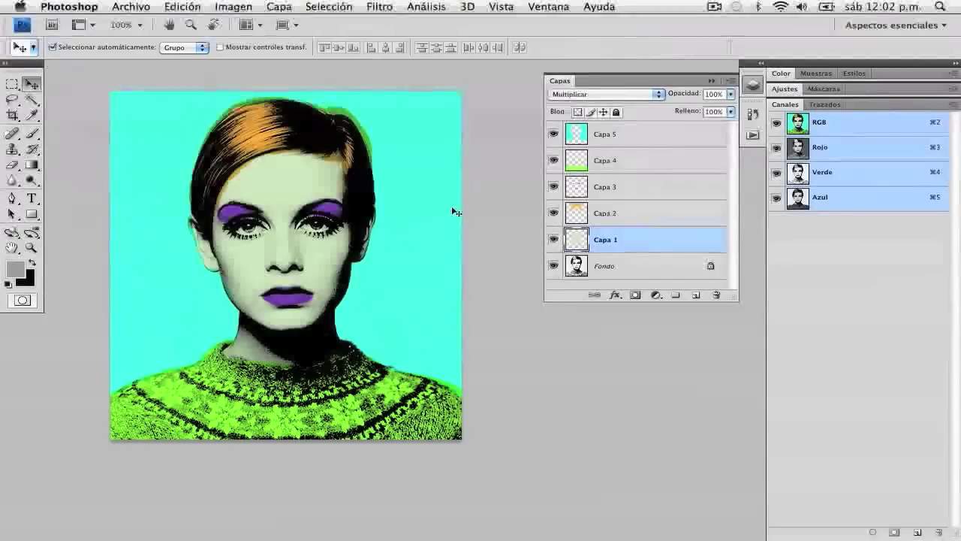
Flatten the portrait to Fondo, copy the whole image, and switch to Sin título-1
{"action": "left_click", "coordinate": [729, 81]}
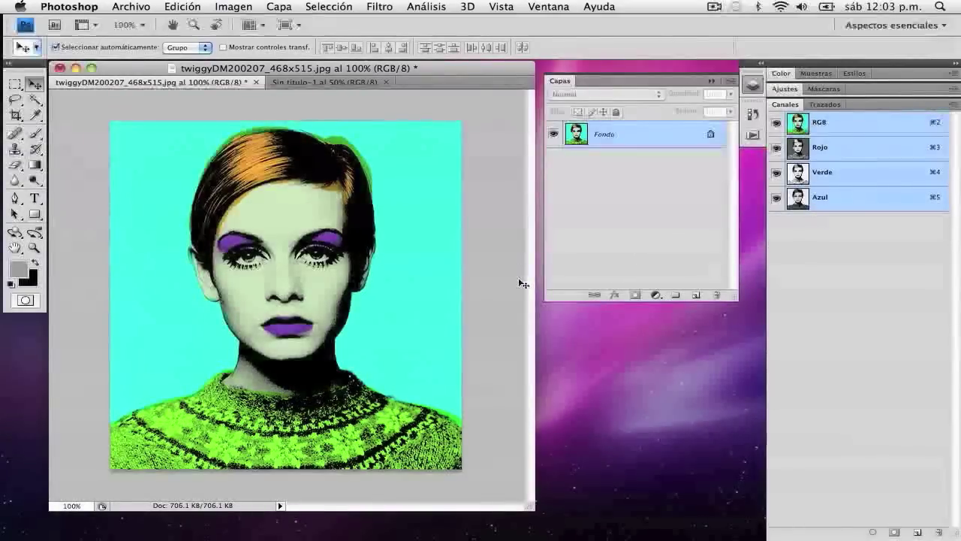
{"action": "key", "text": "ctrl+a"}
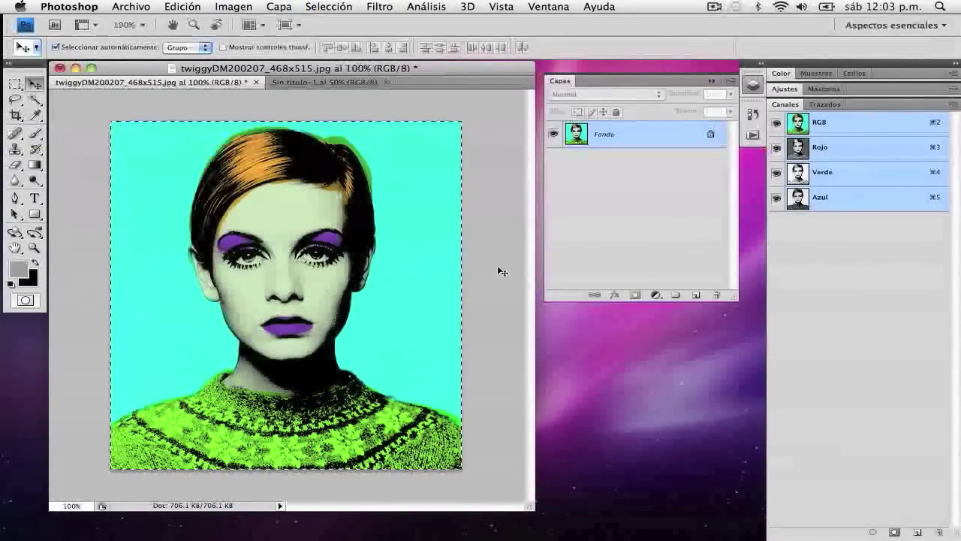
{"action": "left_click", "coordinate": [182, 6]}
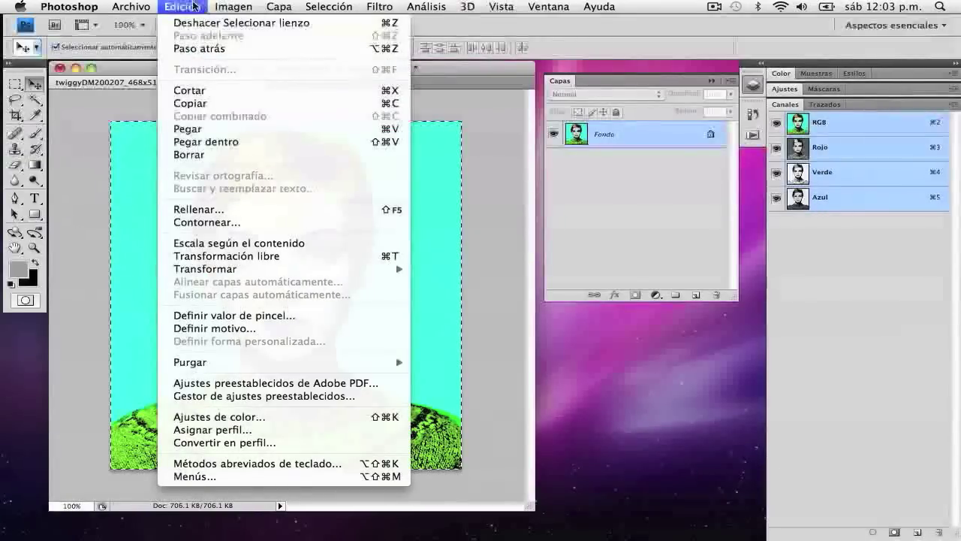
{"action": "left_click", "coordinate": [183, 99]}
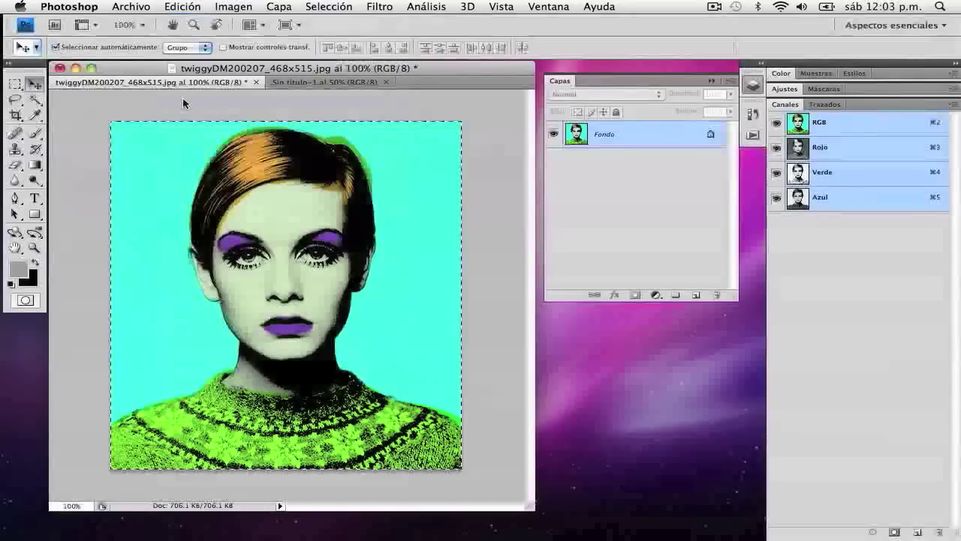
{"action": "left_click", "coordinate": [303, 81]}
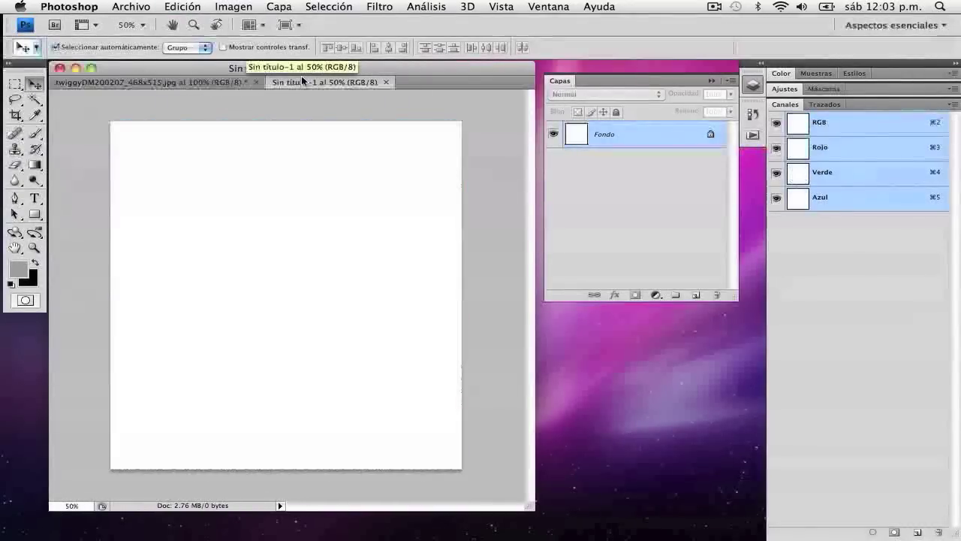
Paste the portrait into the canvas's top-left corner and place a second copy beside it
{"action": "key", "text": "super+v"}
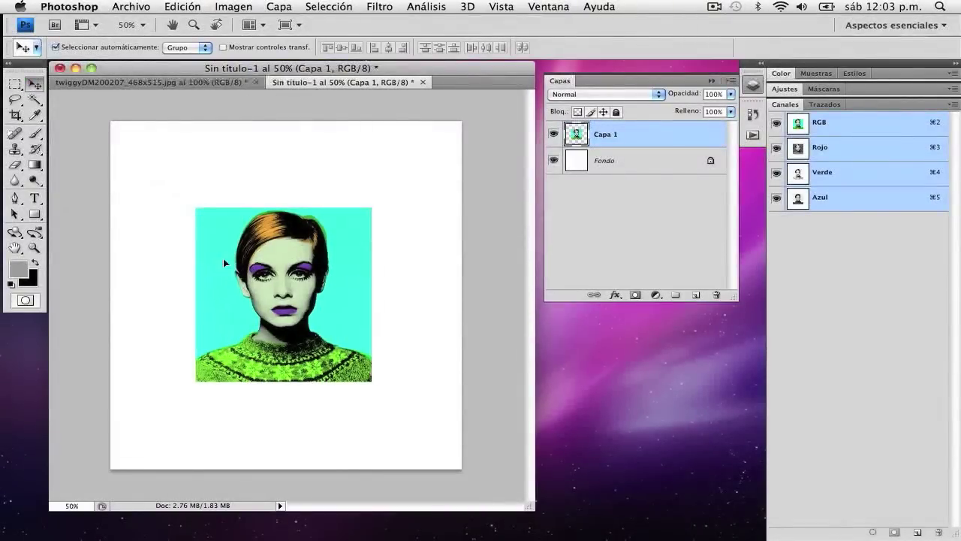
{"action": "left_click_drag", "start_coordinate": [225, 263], "coordinate": [148, 187]}
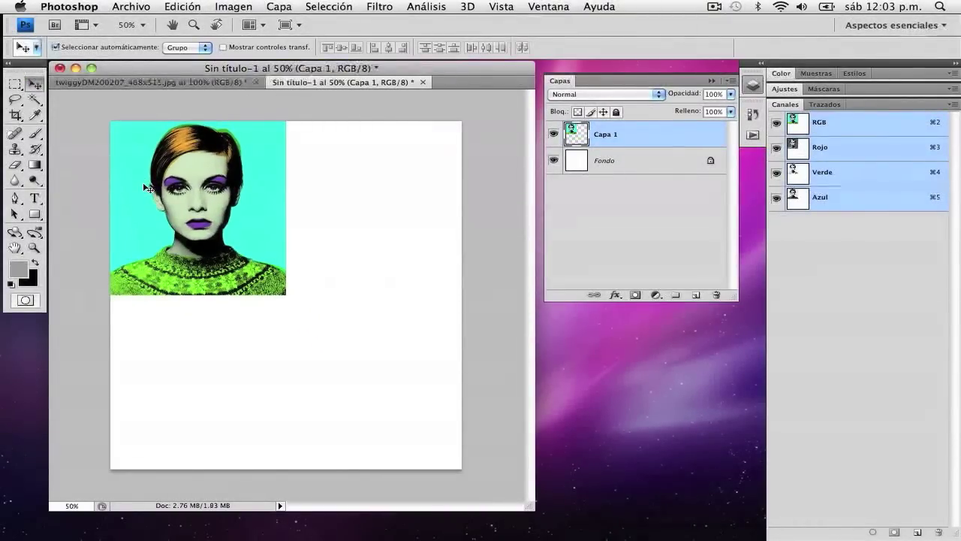
{"action": "left_click_drag", "start_coordinate": [155, 189], "coordinate": [278, 189]}
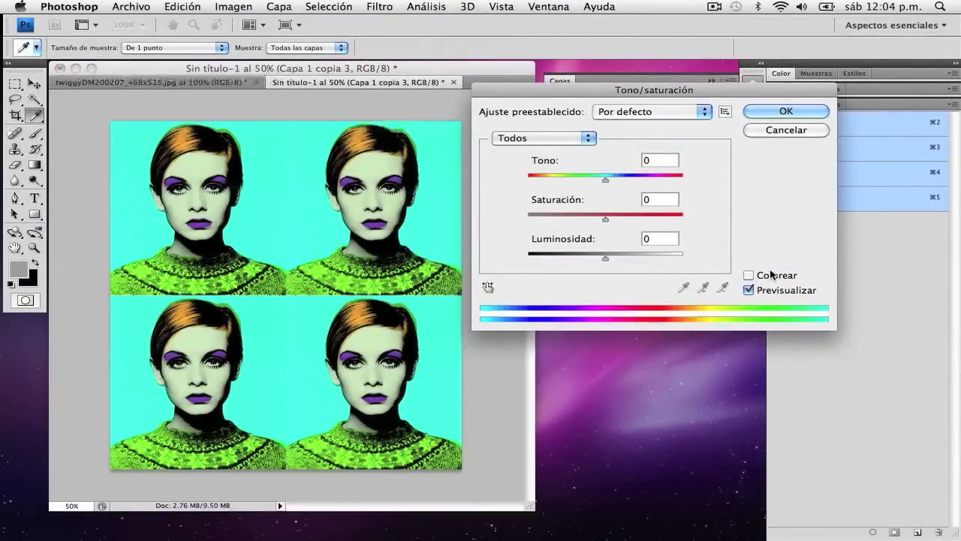
Shift the bottom-left portrait's Hue to -120 for a yellow background, magenta sweater, purple hair
{"action": "left_click_drag", "start_coordinate": [600, 179], "coordinate": [546, 182]}
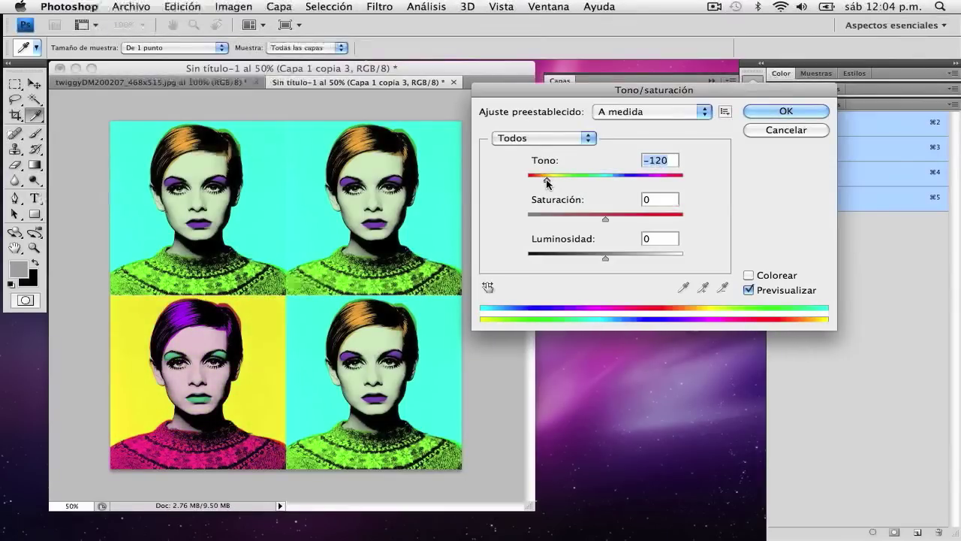
{"action": "left_click", "coordinate": [751, 111]}
{"action": "left_click", "coordinate": [588, 161]}
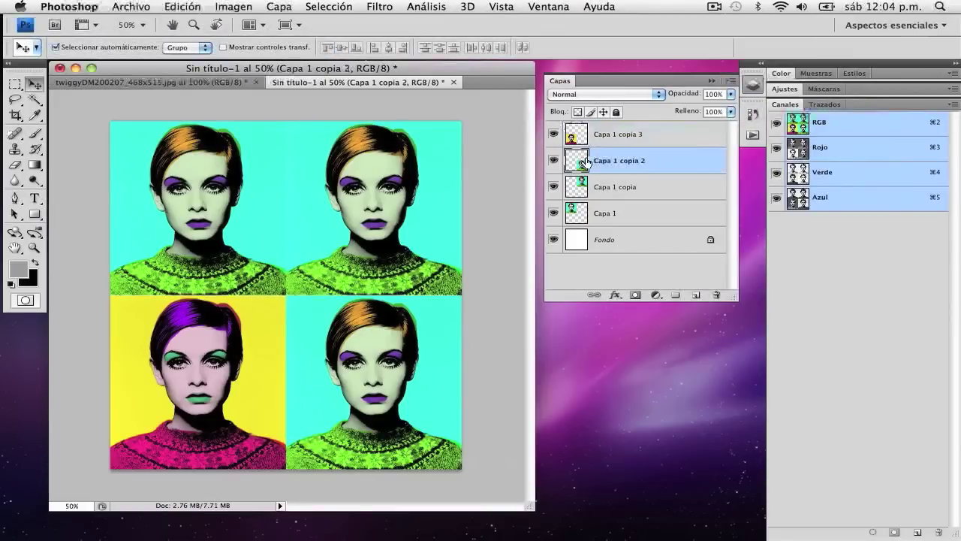
Give the bottom-right portrait a +109 Hue shift: purple background, blue sweater, green hair
{"action": "key", "text": "ctrl+u"}
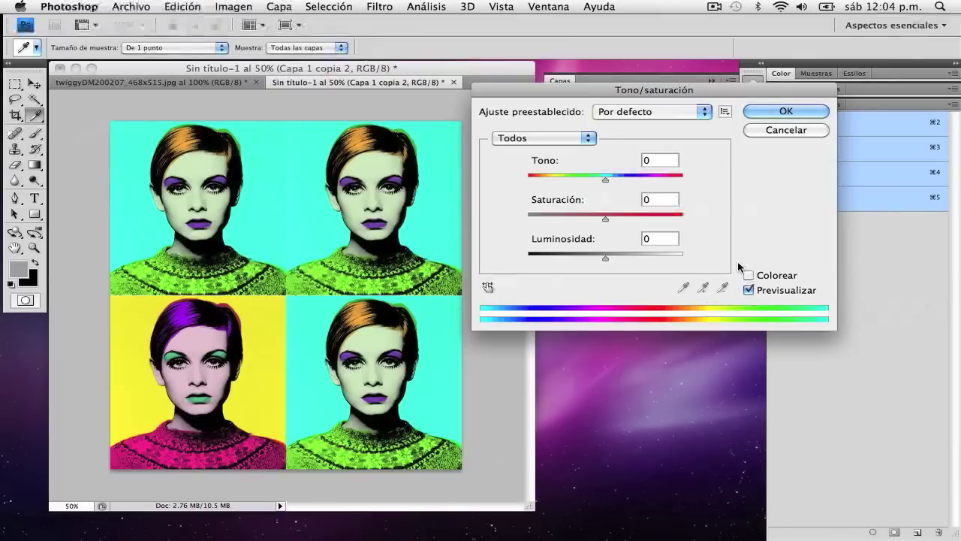
{"action": "left_click_drag", "start_coordinate": [605, 179], "coordinate": [660, 182]}
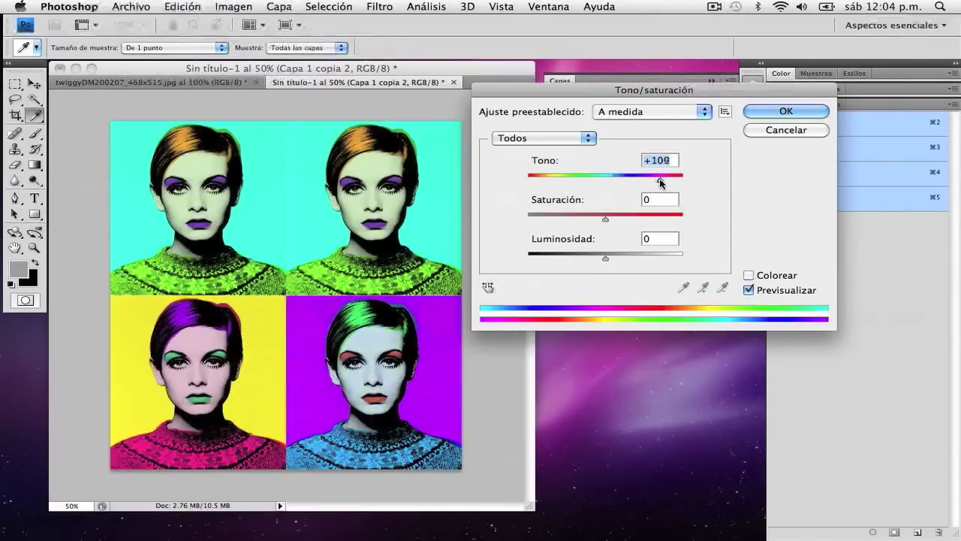
{"action": "left_click", "coordinate": [759, 114]}
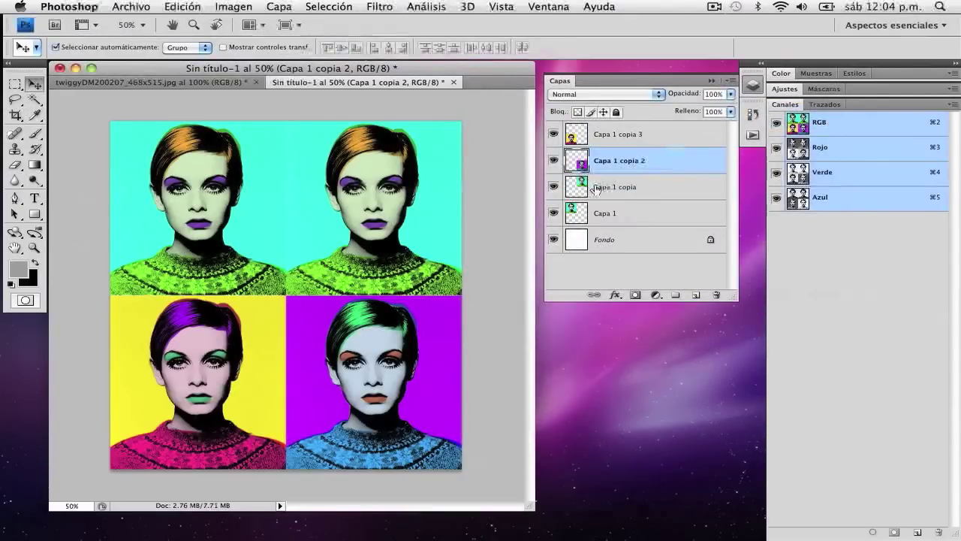
{"action": "left_click", "coordinate": [594, 189]}
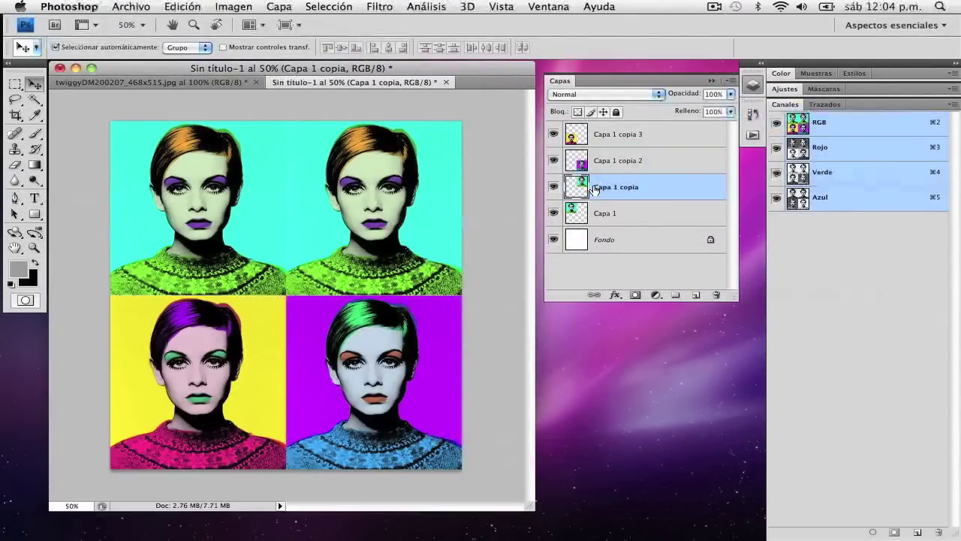
Preview a +12 Hue shift on the top-right portrait in Hue/Saturation
{"action": "key", "text": "ctrl+u"}
{"action": "left_click_drag", "start_coordinate": [605, 180], "coordinate": [527, 182]}
{"action": "left_click_drag", "start_coordinate": [524, 180], "coordinate": [613, 181]}
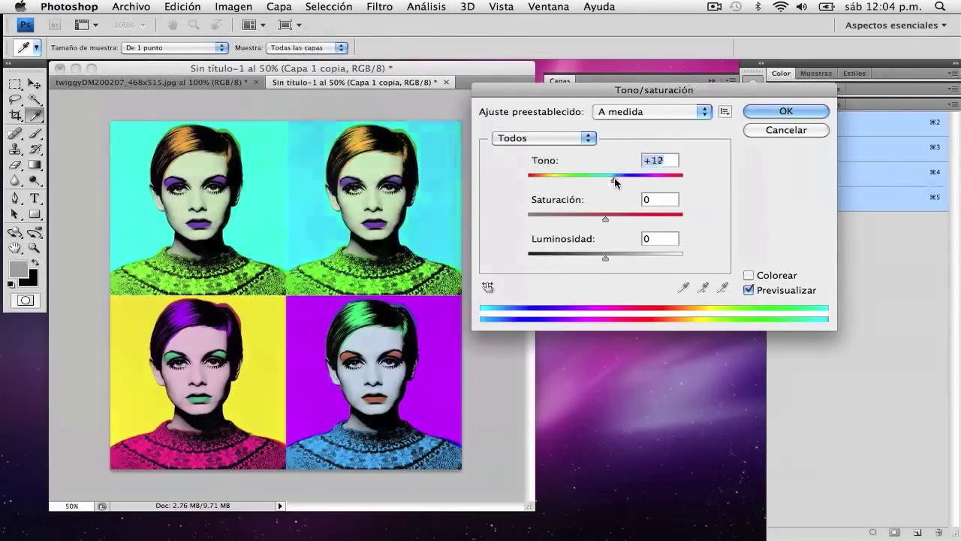